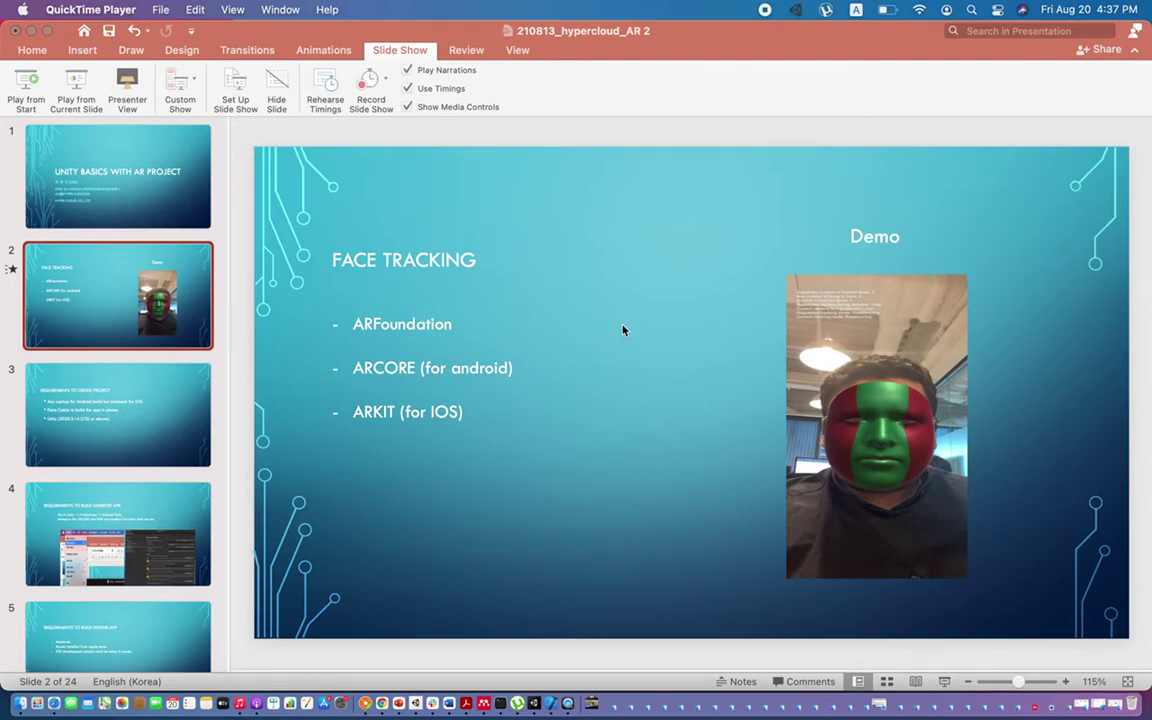
# Play the face tracking demo video on slide 2.
pyautogui.click(767, 455)
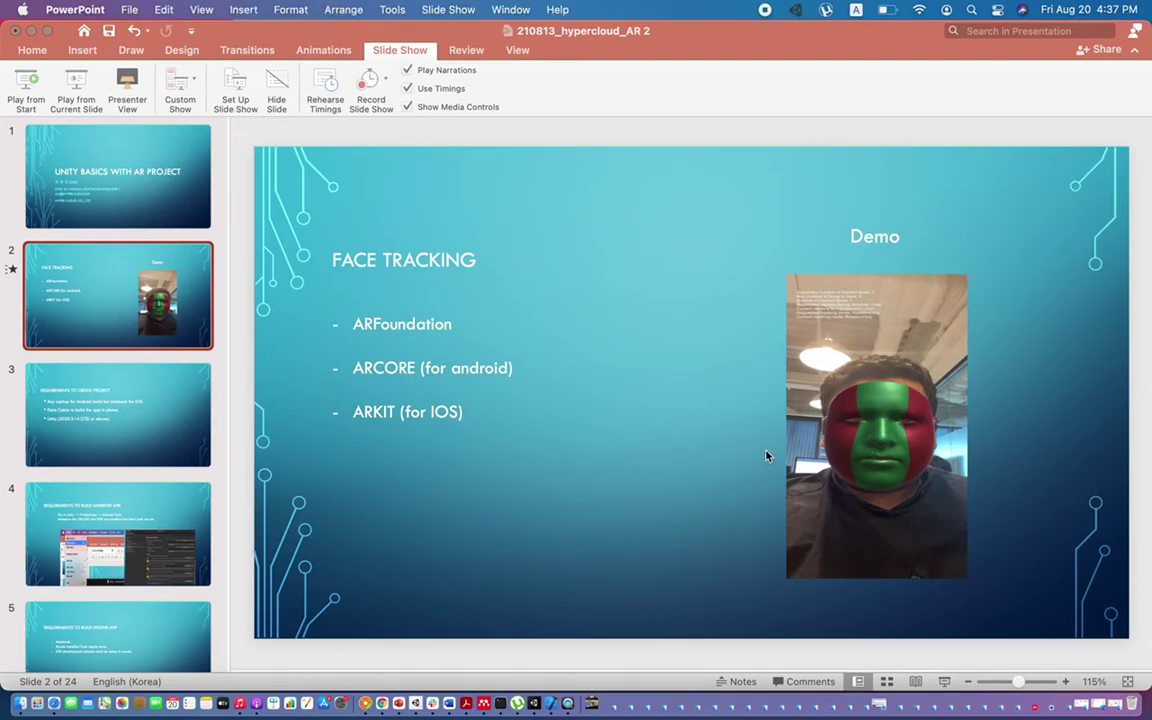
pyautogui.click(817, 503)
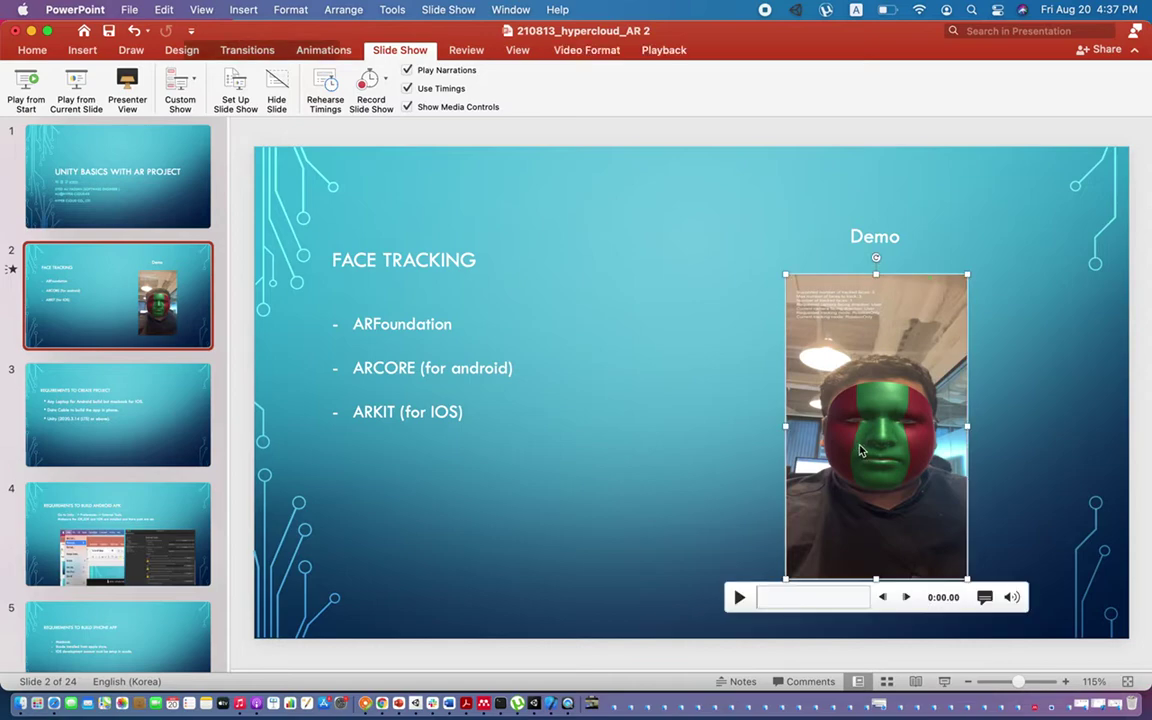
pyautogui.click(739, 597)
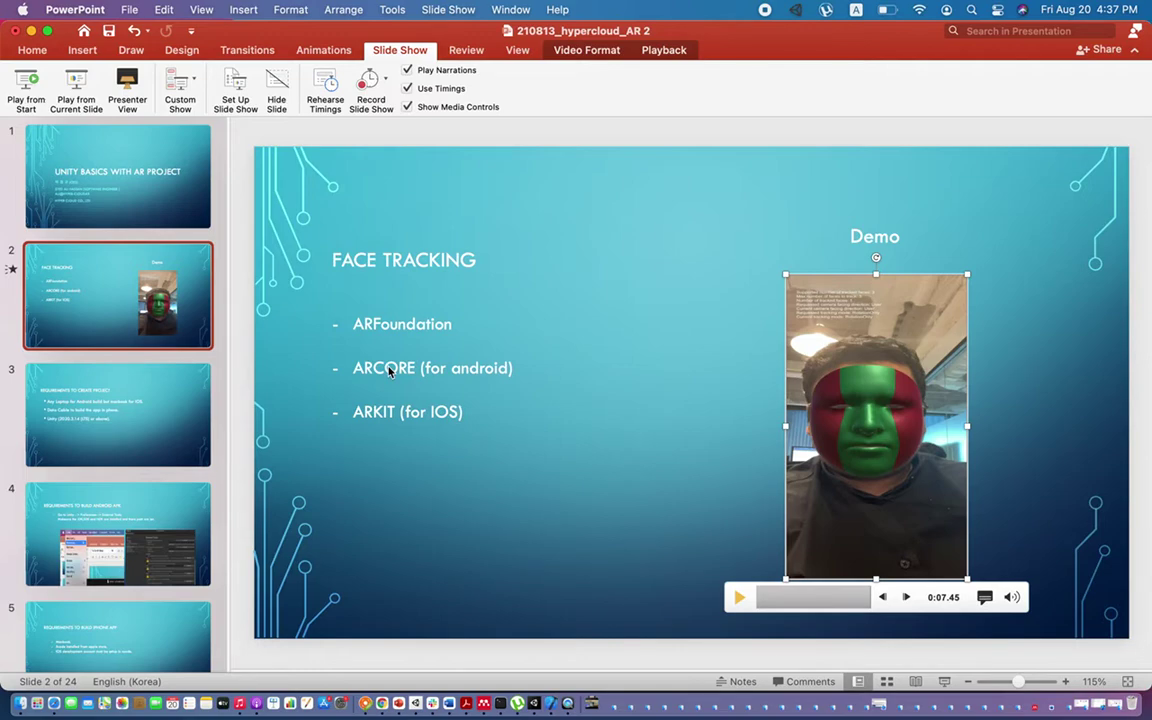
# Review slides 3 to 5 on the requirements for creating the project, building the Android APK and building the iPhone app.
pyautogui.click(167, 400)
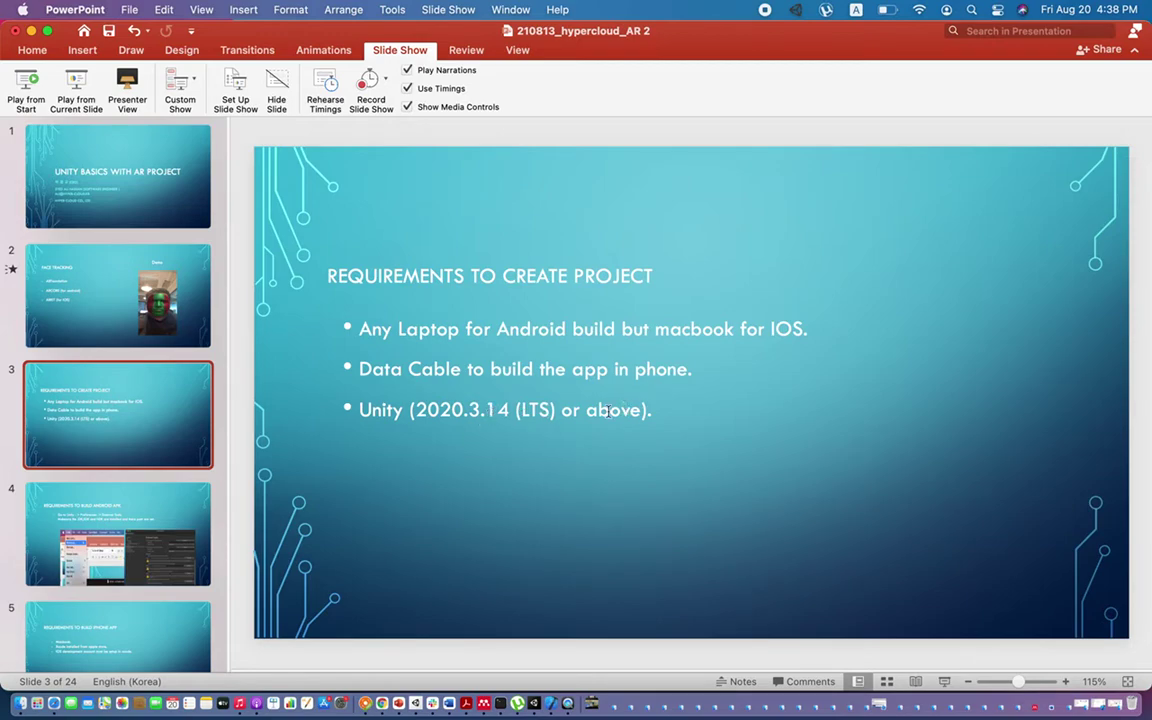
pyautogui.scroll(-3, 73, 432)
pyautogui.click(93, 408)
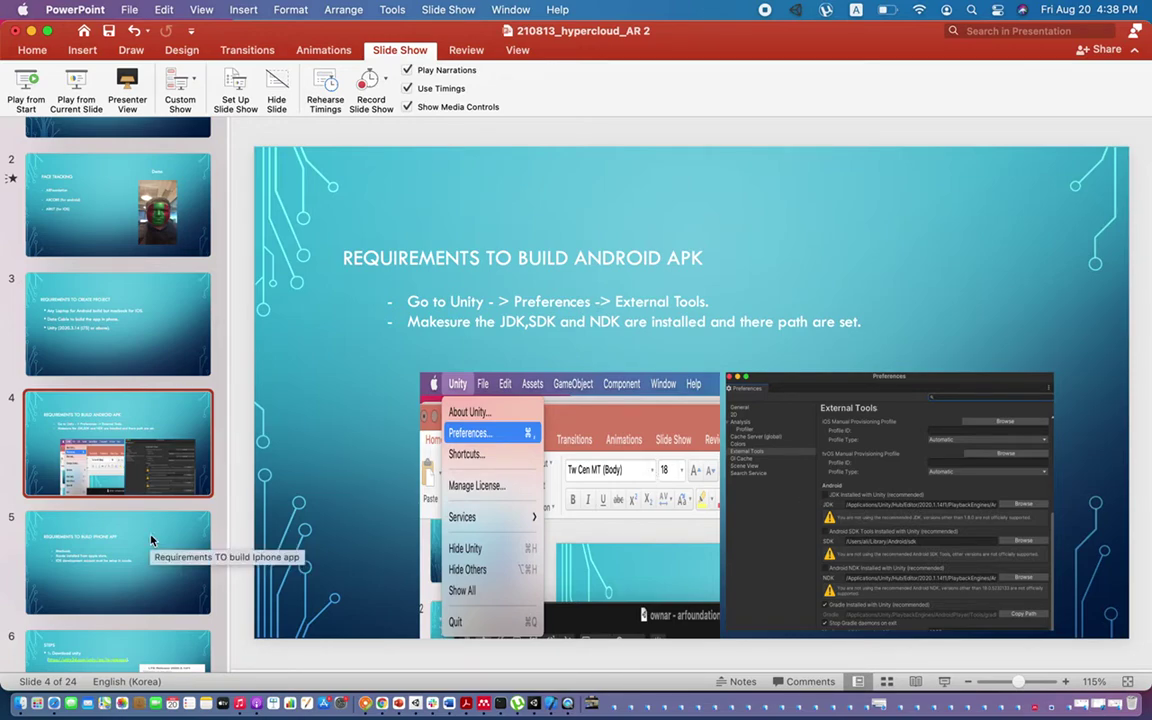
pyautogui.click(106, 563)
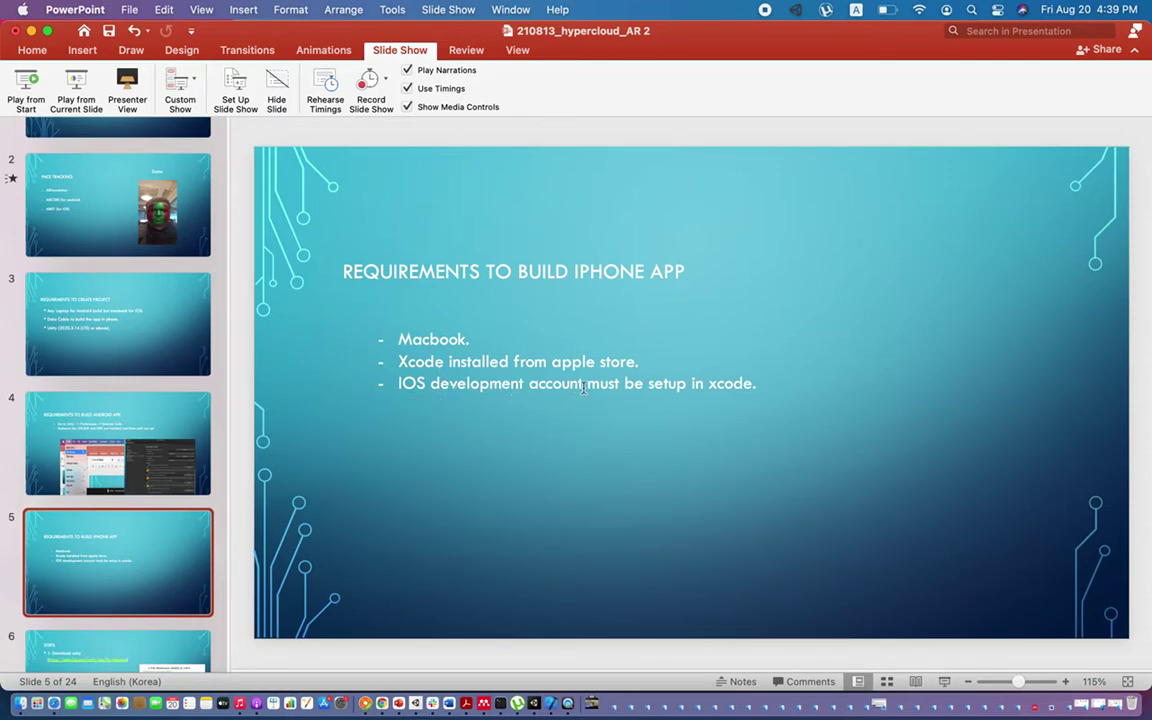
# Review slides 6 to 8 on downloading Unity and ARFoundation 4.1, opening the project and creating a new scene.
pyautogui.scroll(-3, 134, 548)
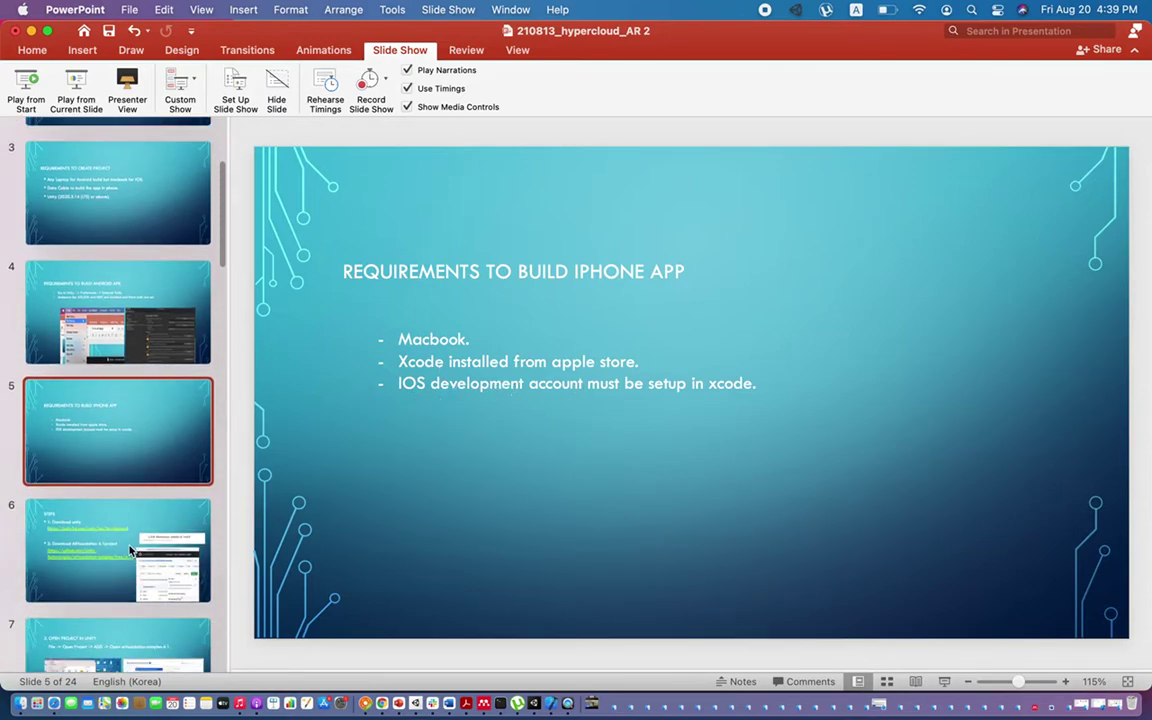
pyautogui.click(91, 525)
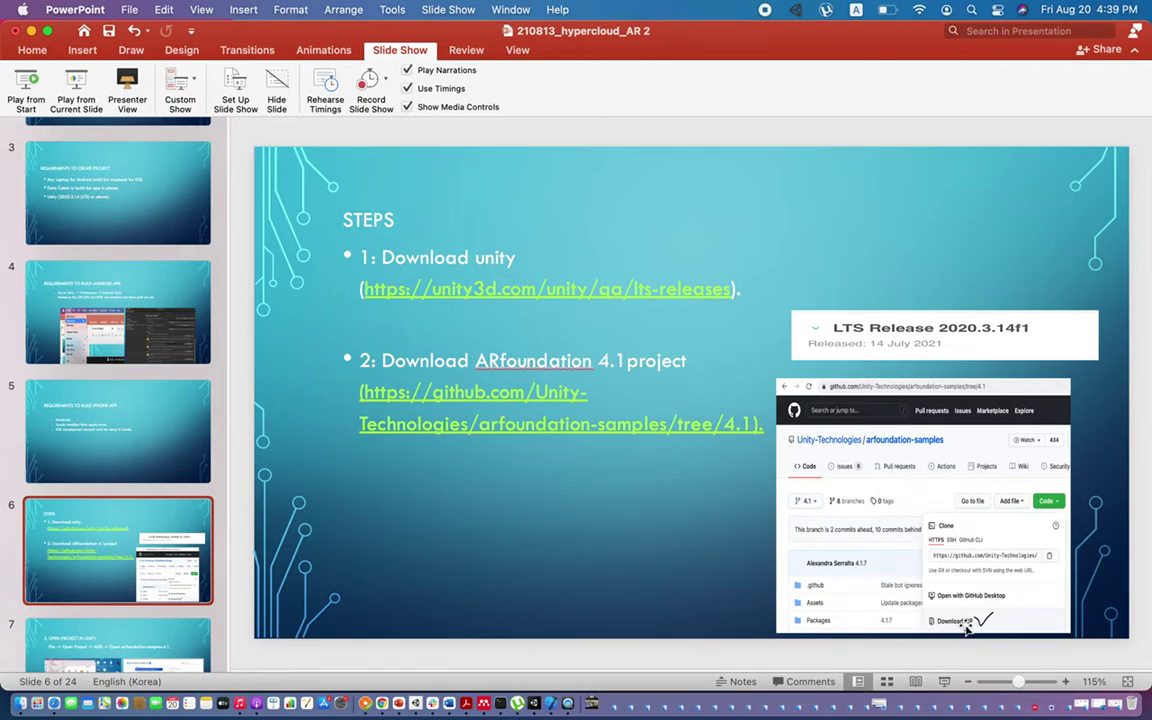
pyautogui.scroll(-4, 96, 524)
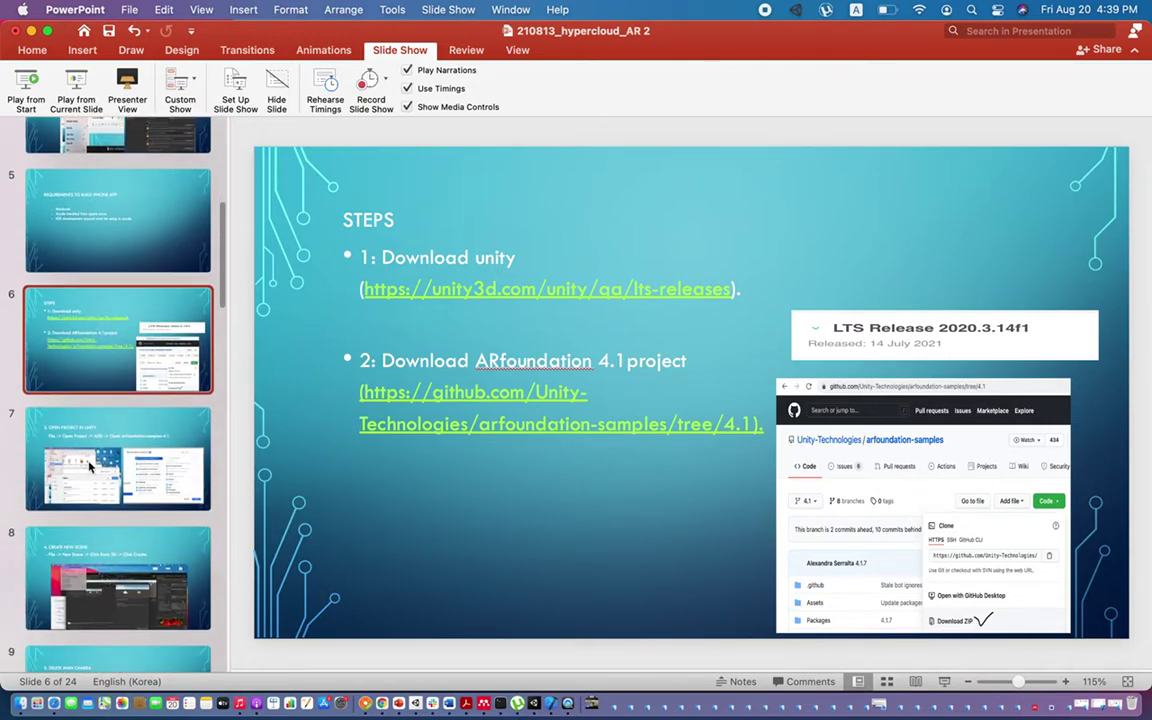
pyautogui.click(90, 466)
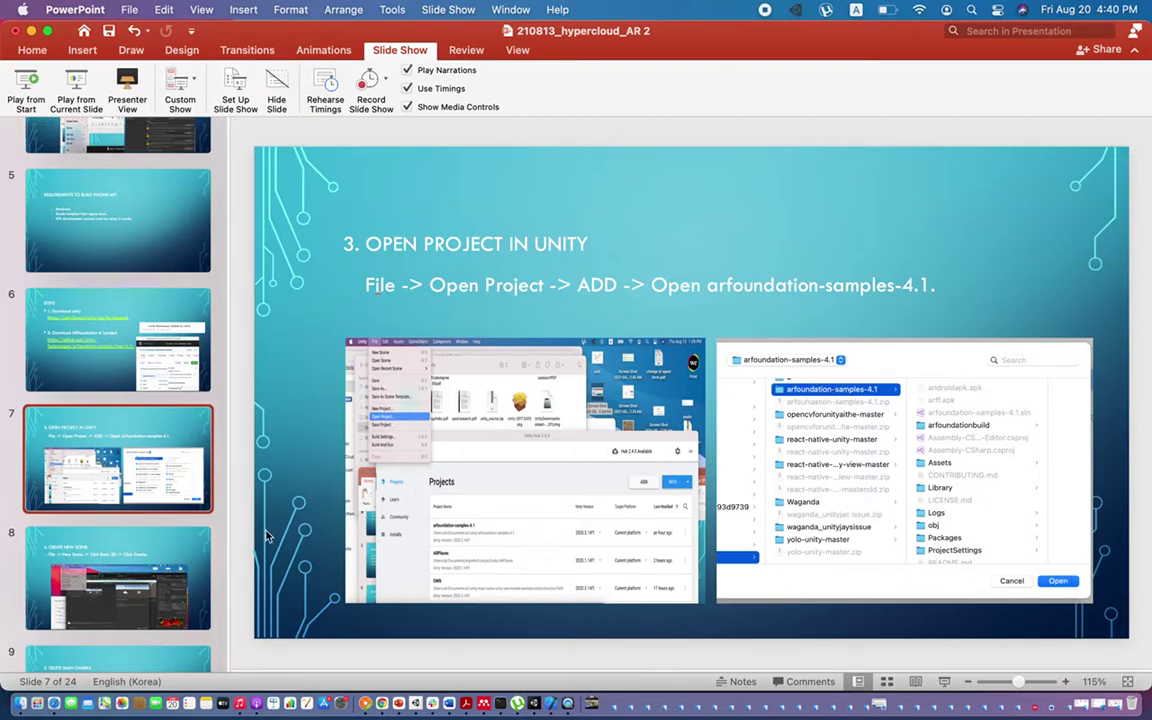
pyautogui.click(120, 576)
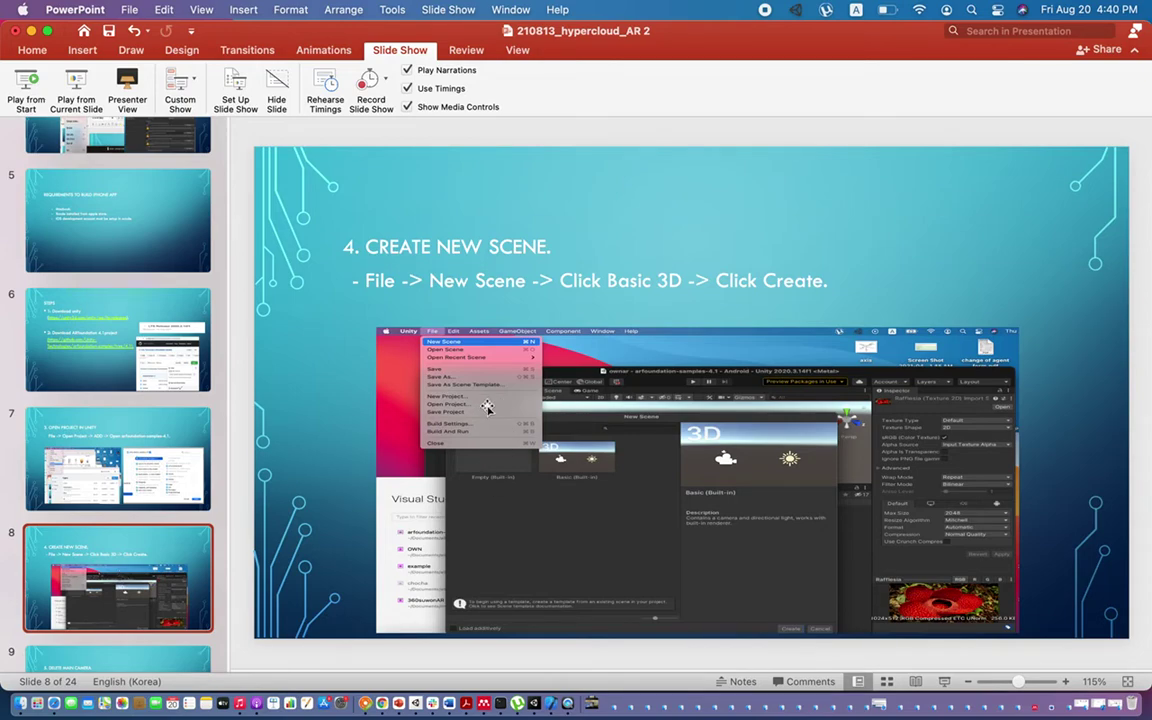
# Switch to Unity and create a new scene from the Basic (Built-in) template, saving the changes to the current scene.
pyautogui.click(535, 705)
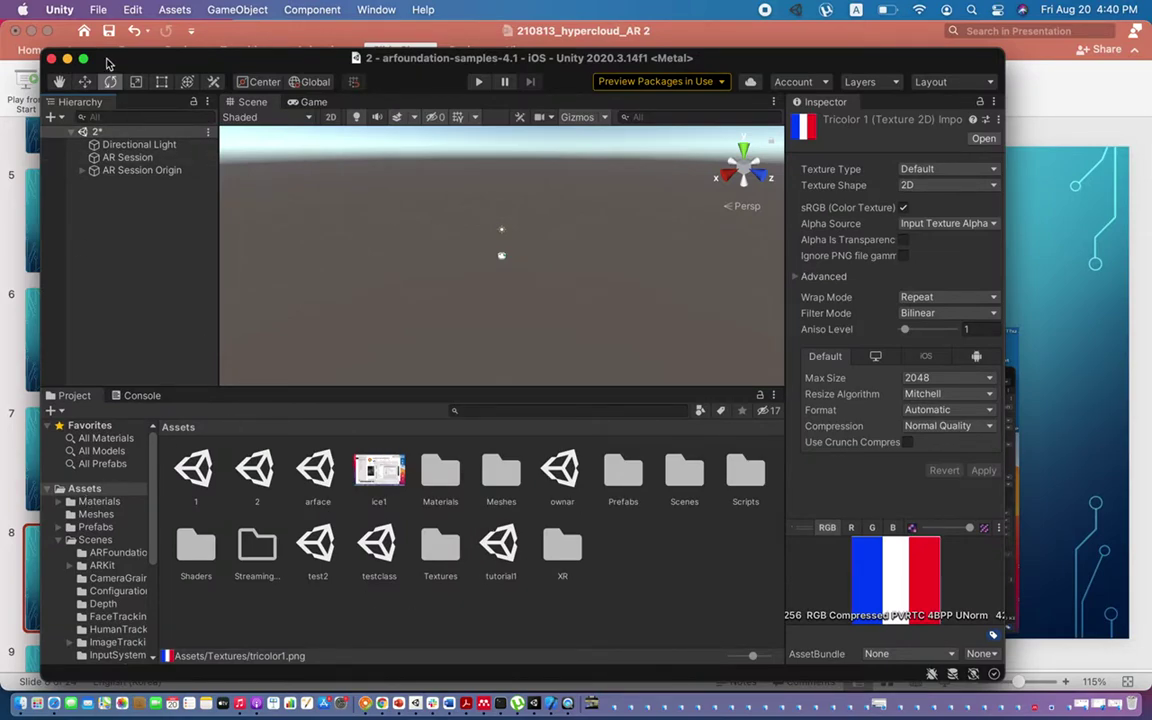
pyautogui.click(98, 9)
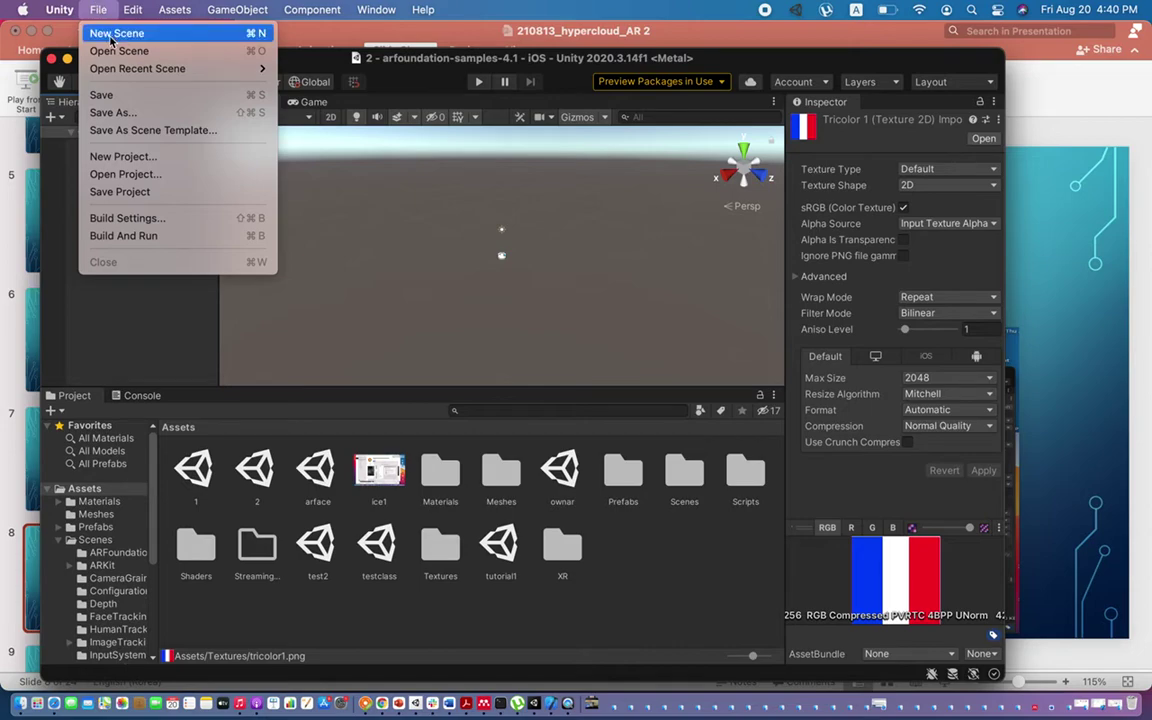
pyautogui.click(111, 34)
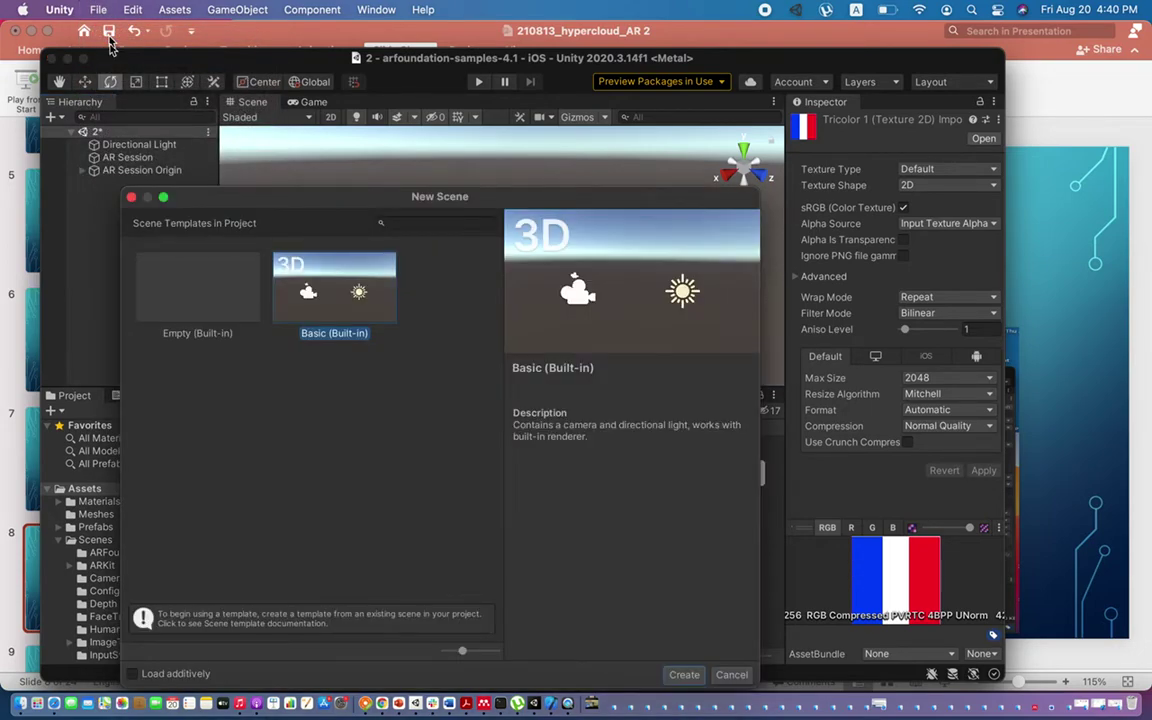
pyautogui.click(686, 675)
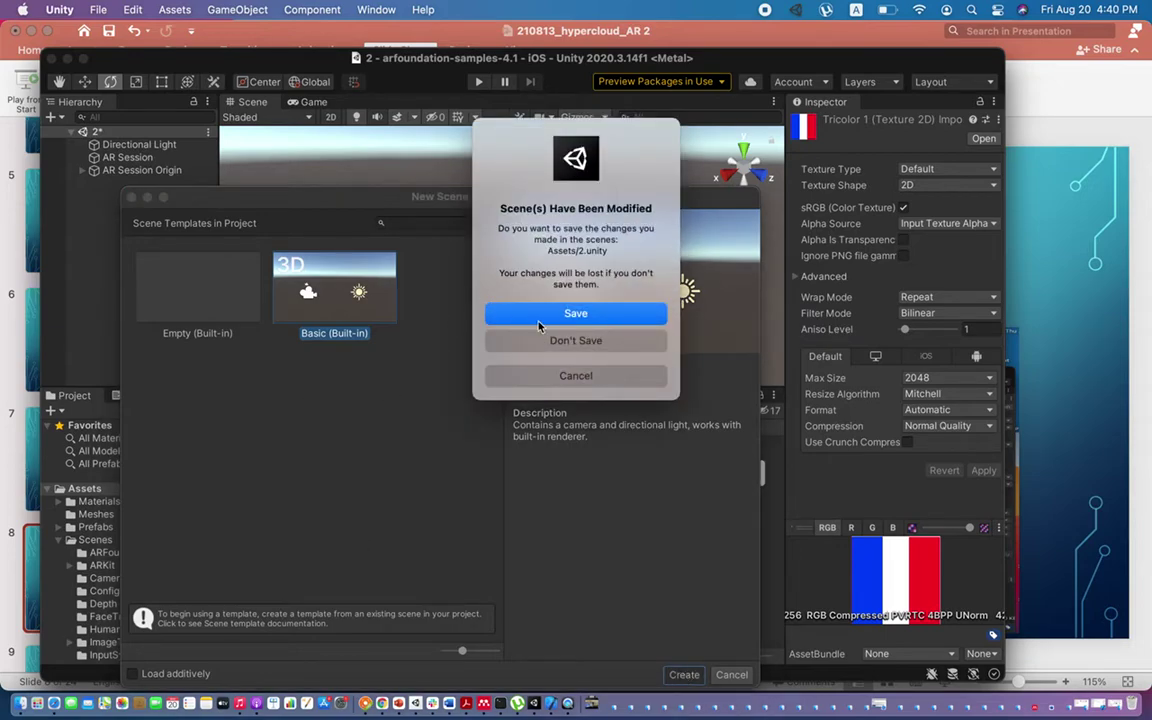
pyautogui.press('Return')
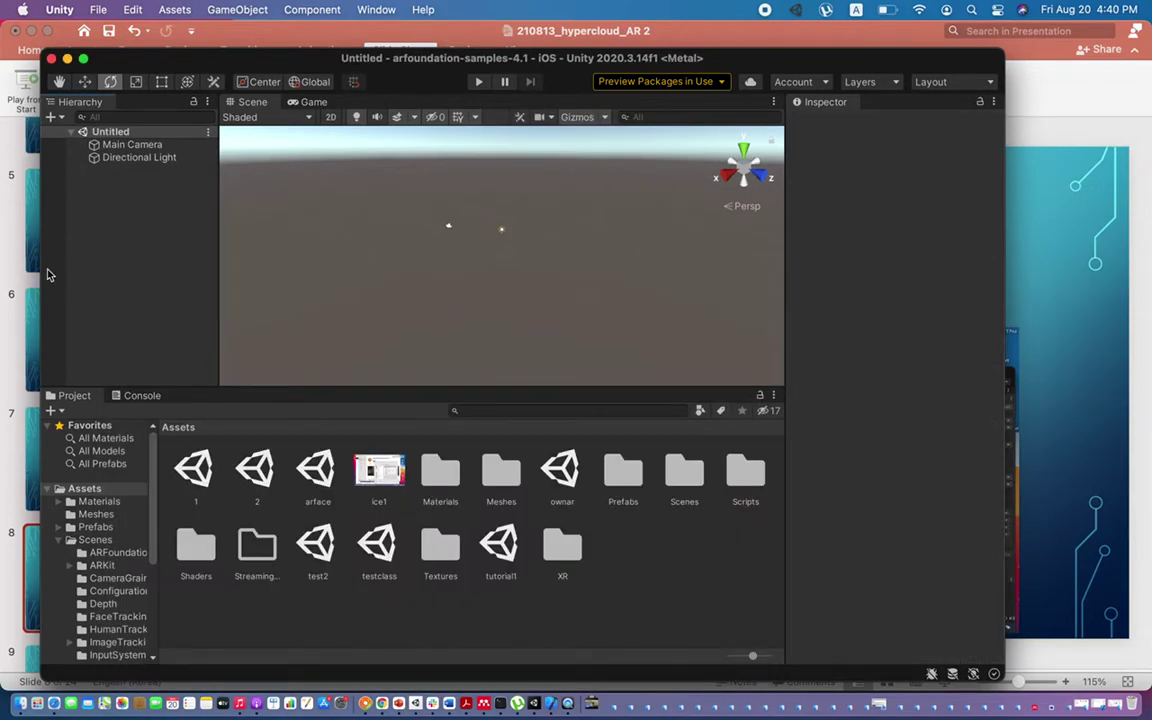
# Delete the Main Camera from the new scene.
pyautogui.click(130, 145)
pyautogui.rightClick(130, 146)
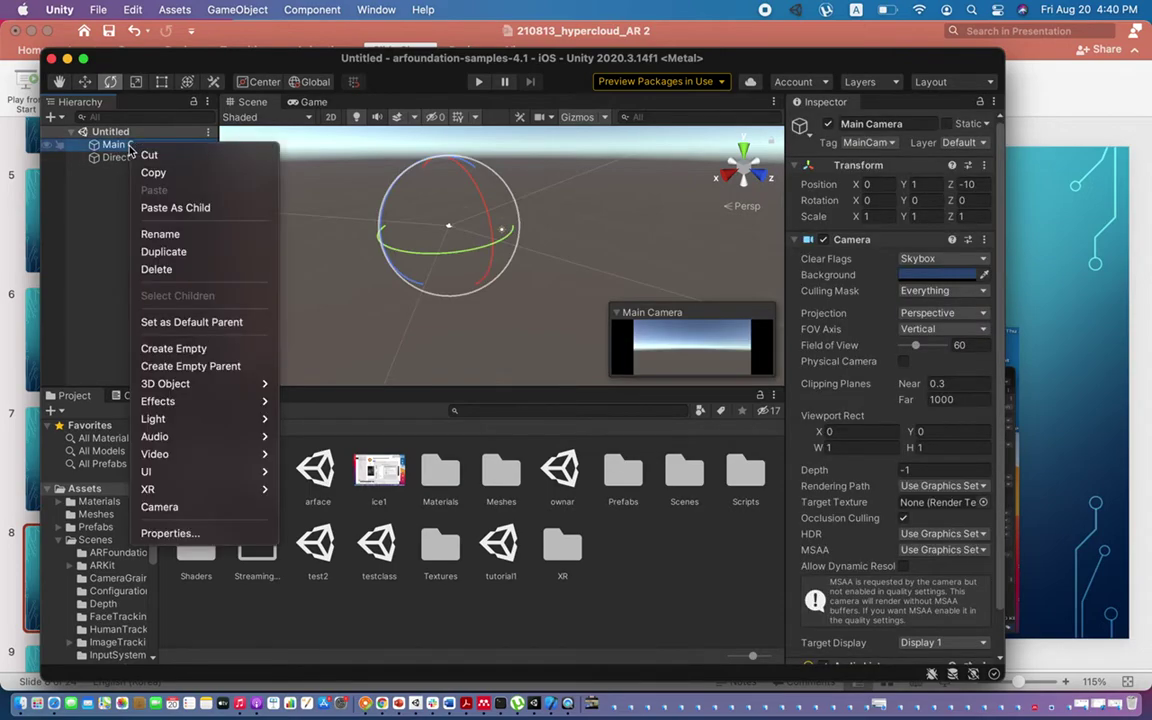
pyautogui.click(157, 270)
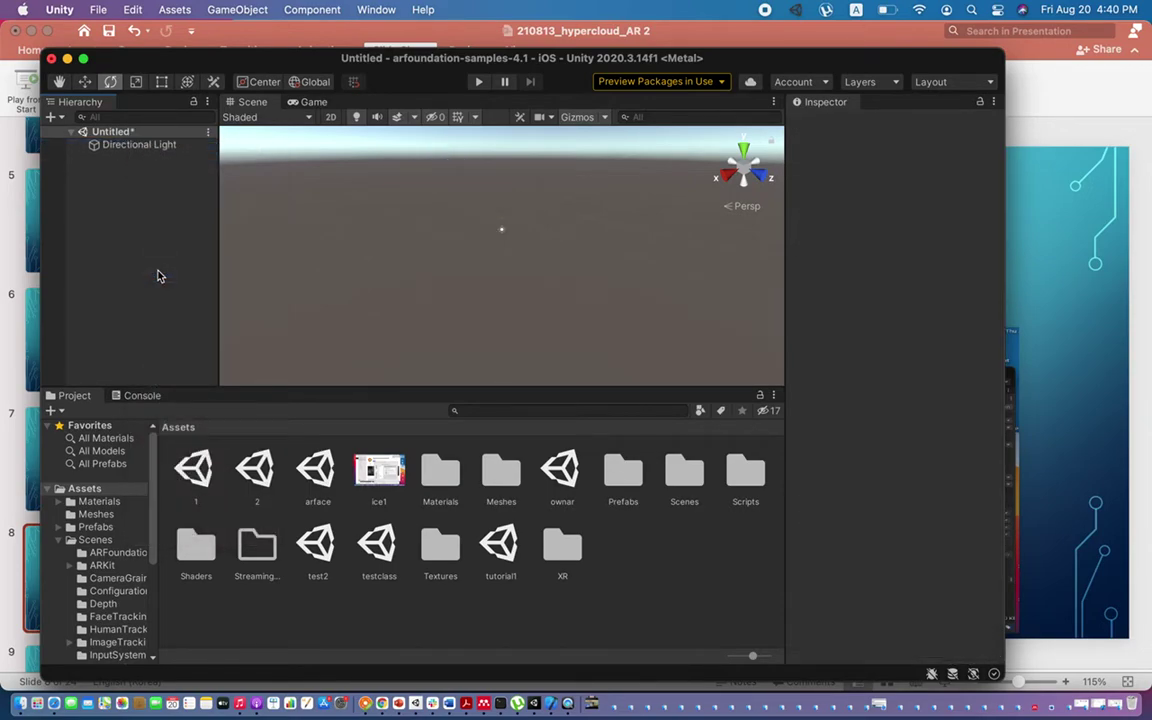
# Add an AR Session and an AR Session Origin from the XR objects to the scene hierarchy.
pyautogui.rightClick(111, 198)
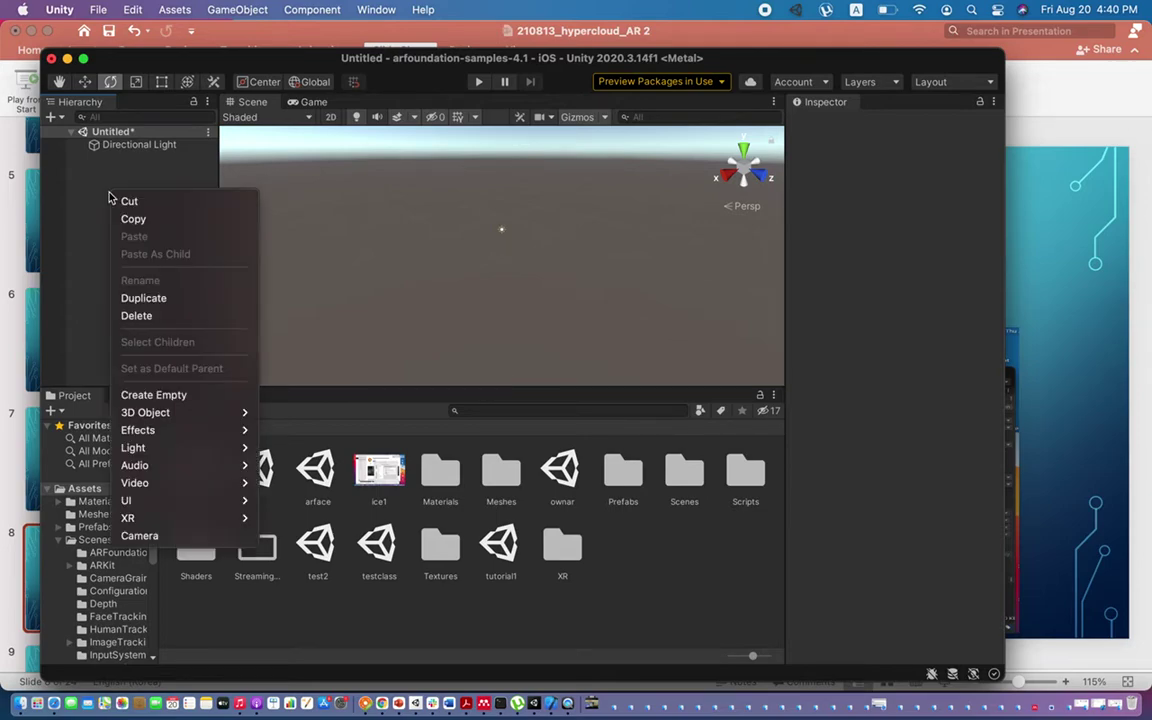
pyautogui.moveTo(141, 519)
pyautogui.moveTo(181, 522)
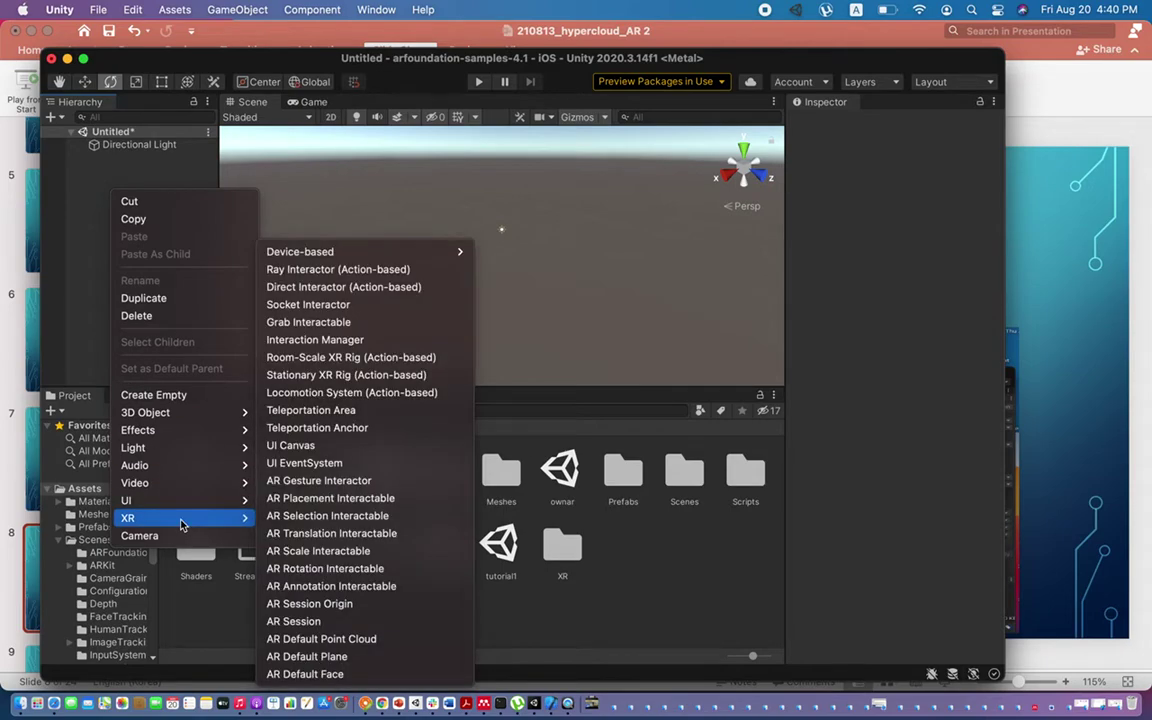
pyautogui.click(305, 618)
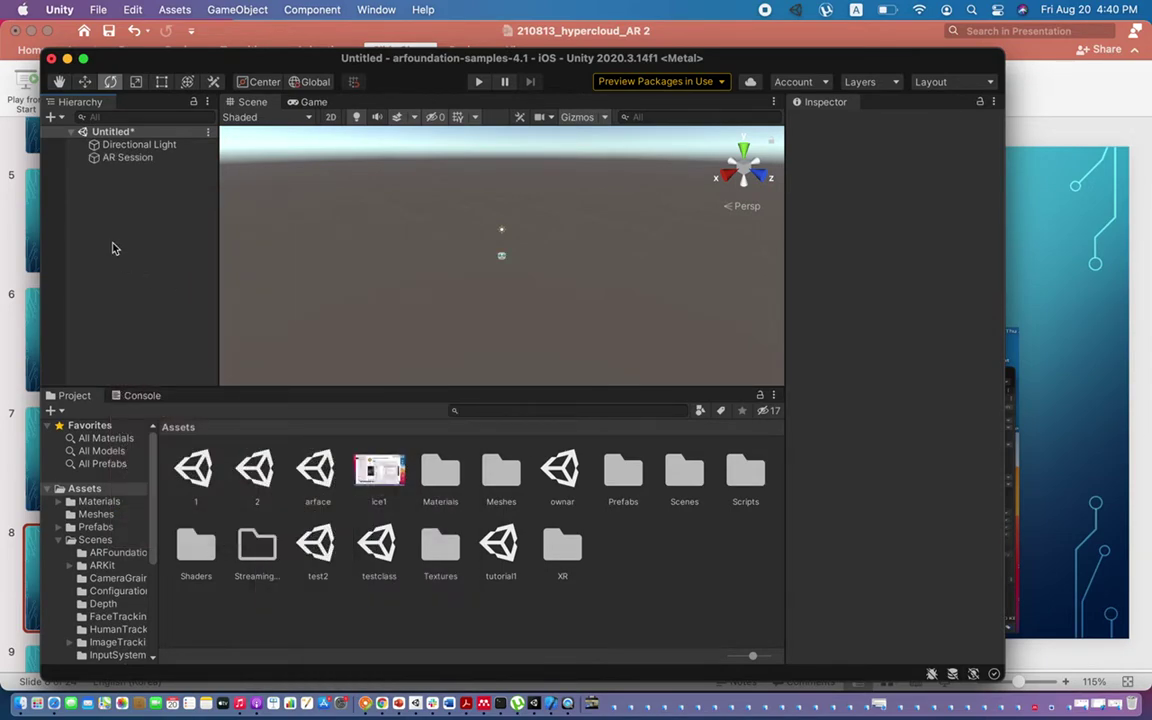
pyautogui.rightClick(113, 248)
pyautogui.moveTo(185, 566)
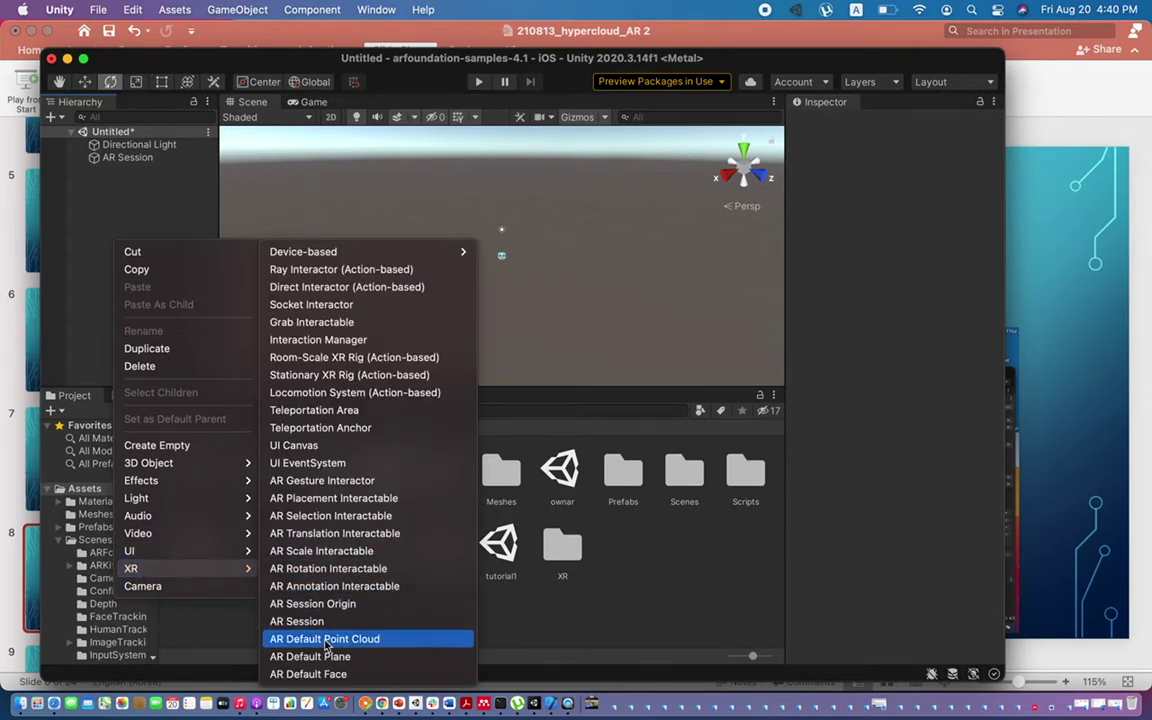
pyautogui.click(318, 603)
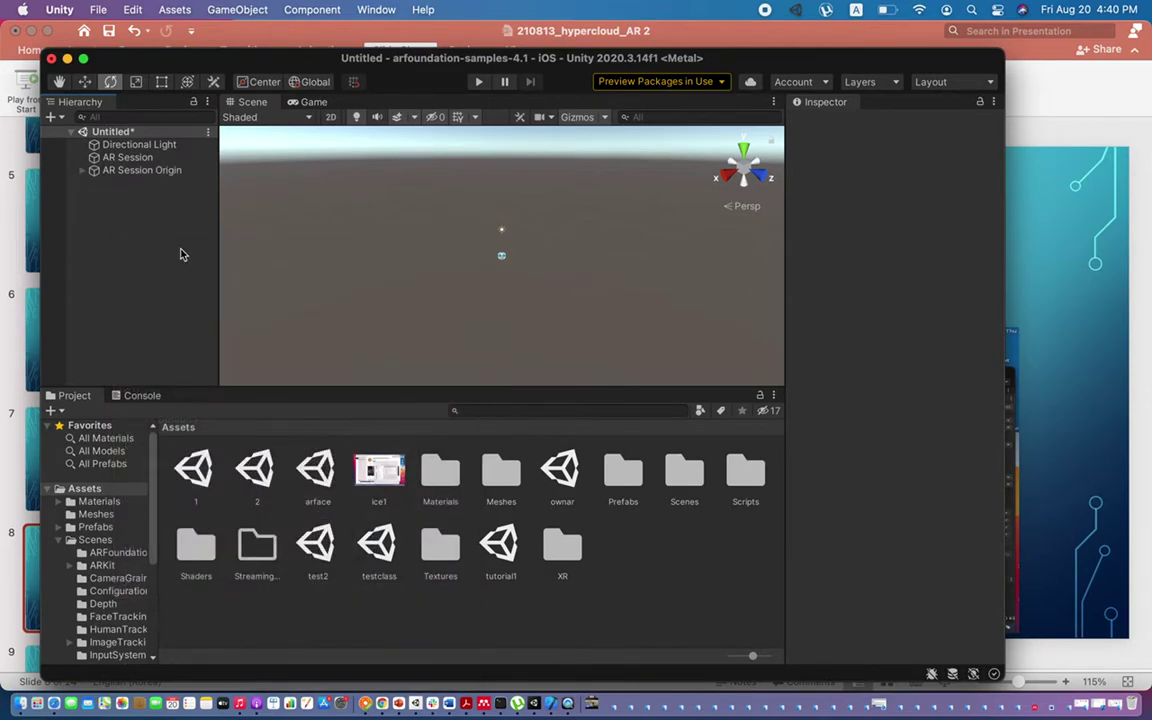
# Set the tag of the AR Camera under AR Session Origin to MainCamera.
pyautogui.click(82, 170)
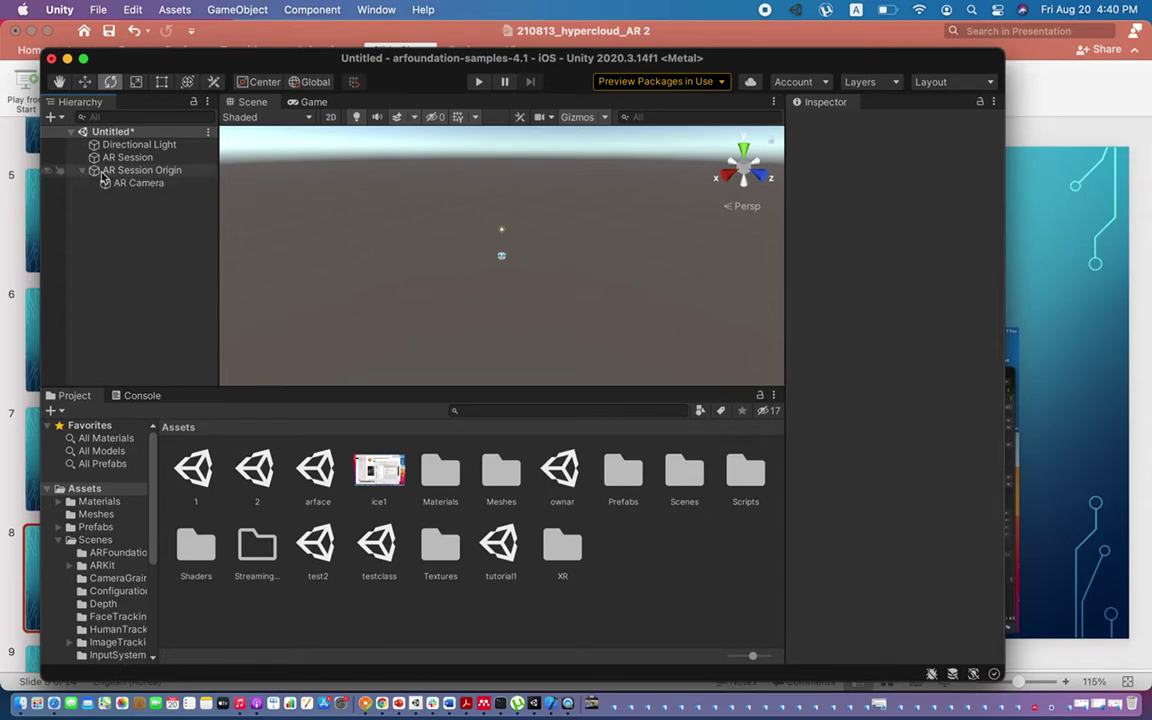
pyautogui.click(127, 188)
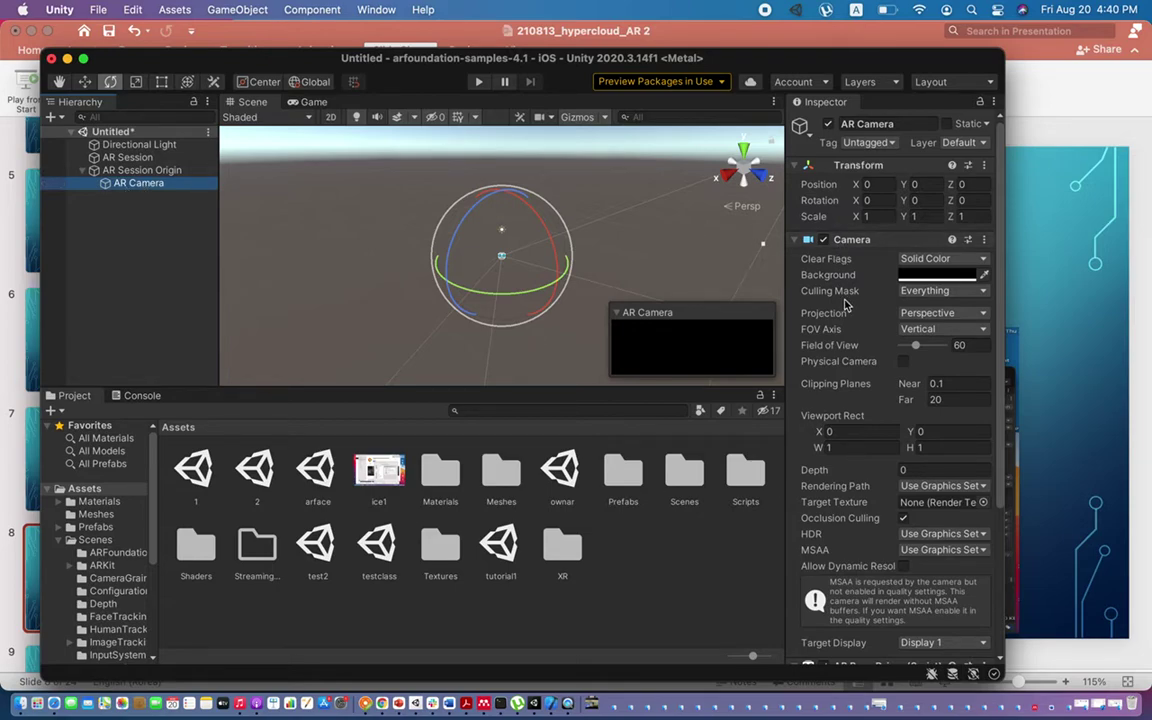
pyautogui.scroll(-5, 845, 305)
pyautogui.scroll(-1, 845, 305)
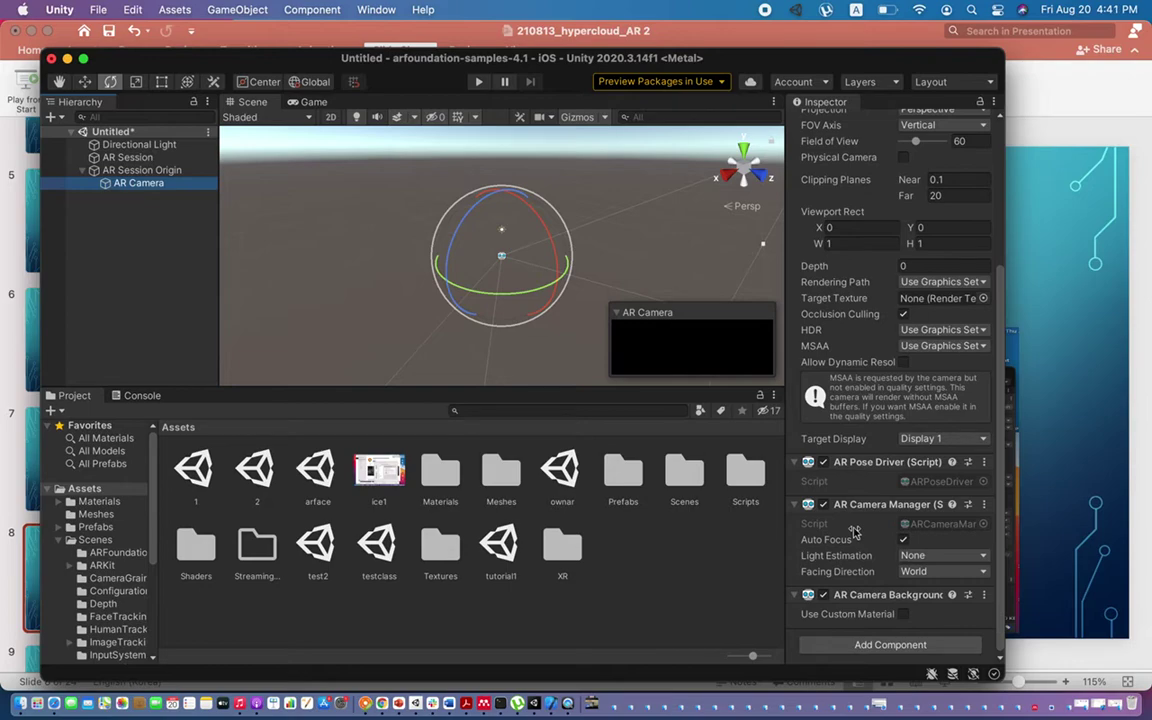
pyautogui.scroll(6, 880, 362)
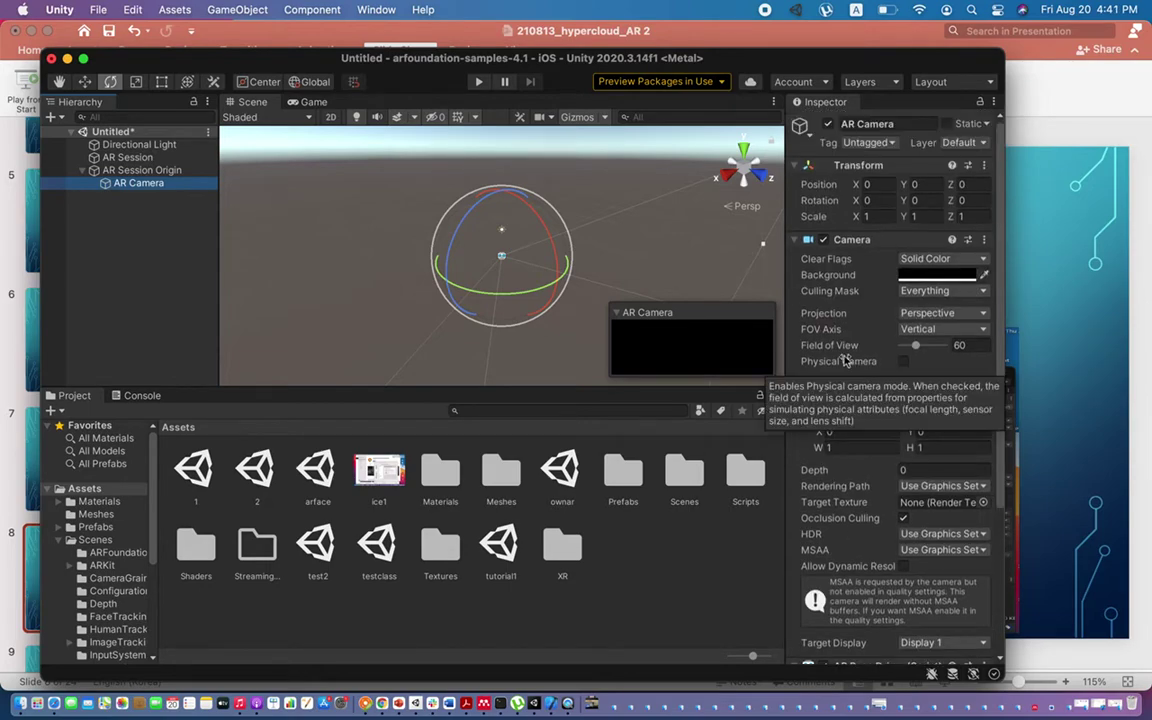
pyautogui.click(890, 145)
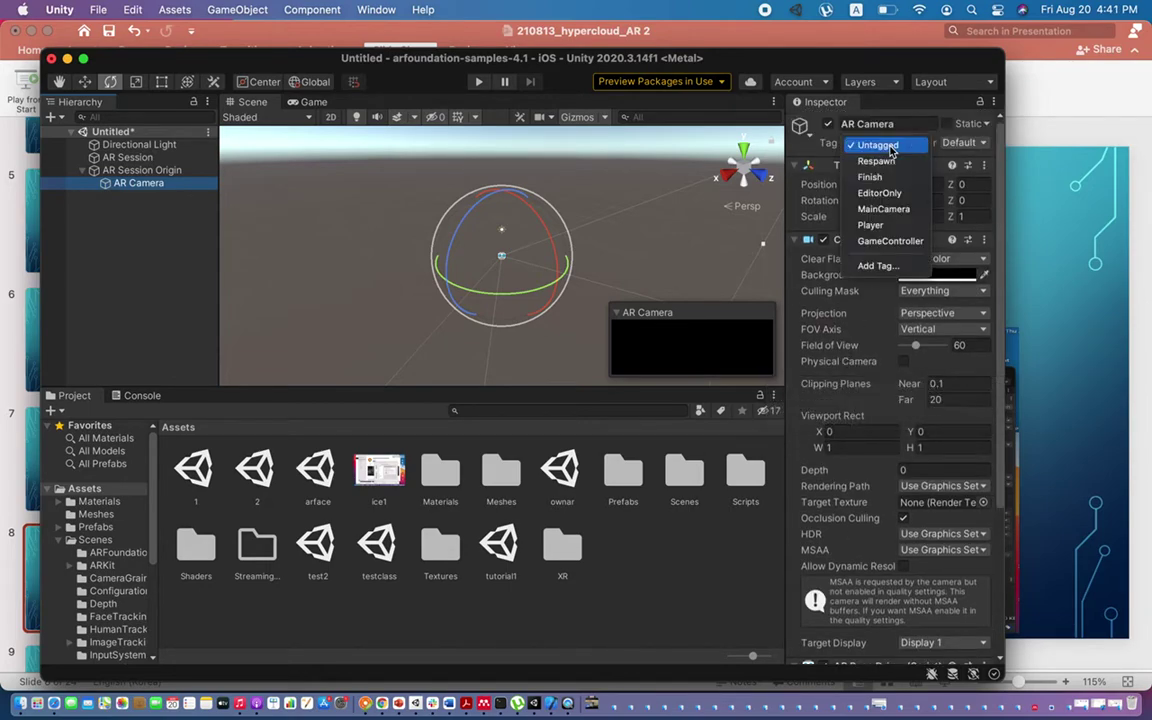
pyautogui.click(893, 208)
# Set the Facing Direction of the AR Camera's AR Camera Manager component to User.
pyautogui.scroll(-5, 880, 387)
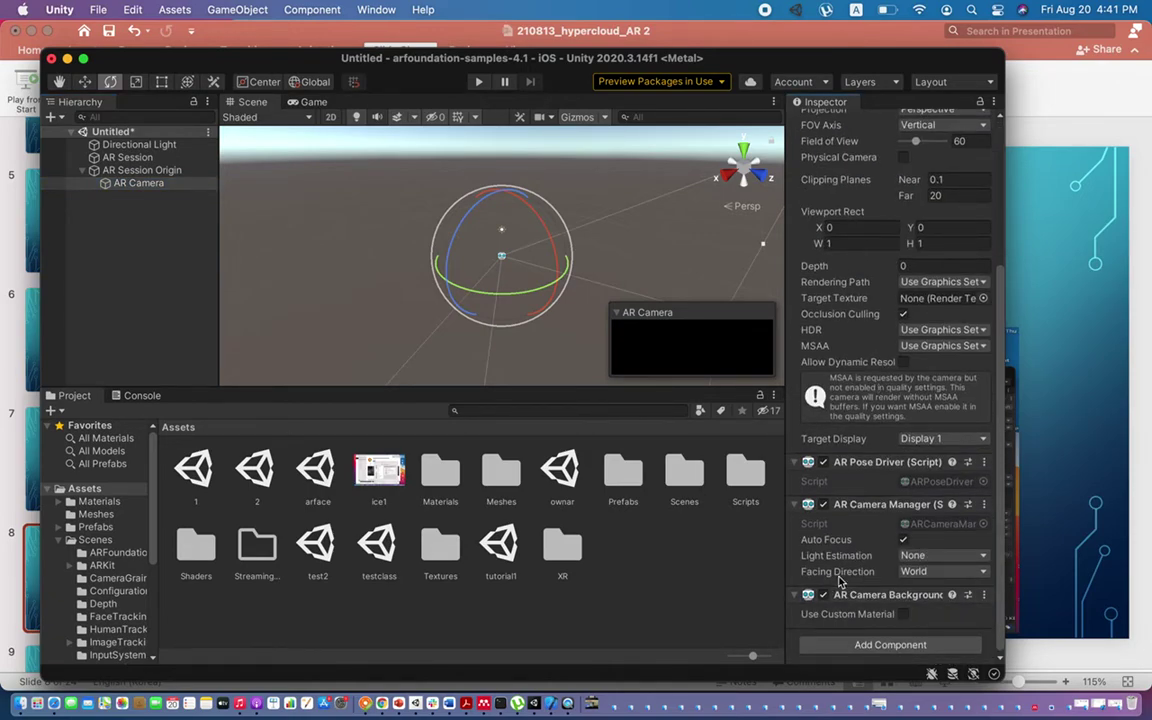
pyautogui.click(925, 572)
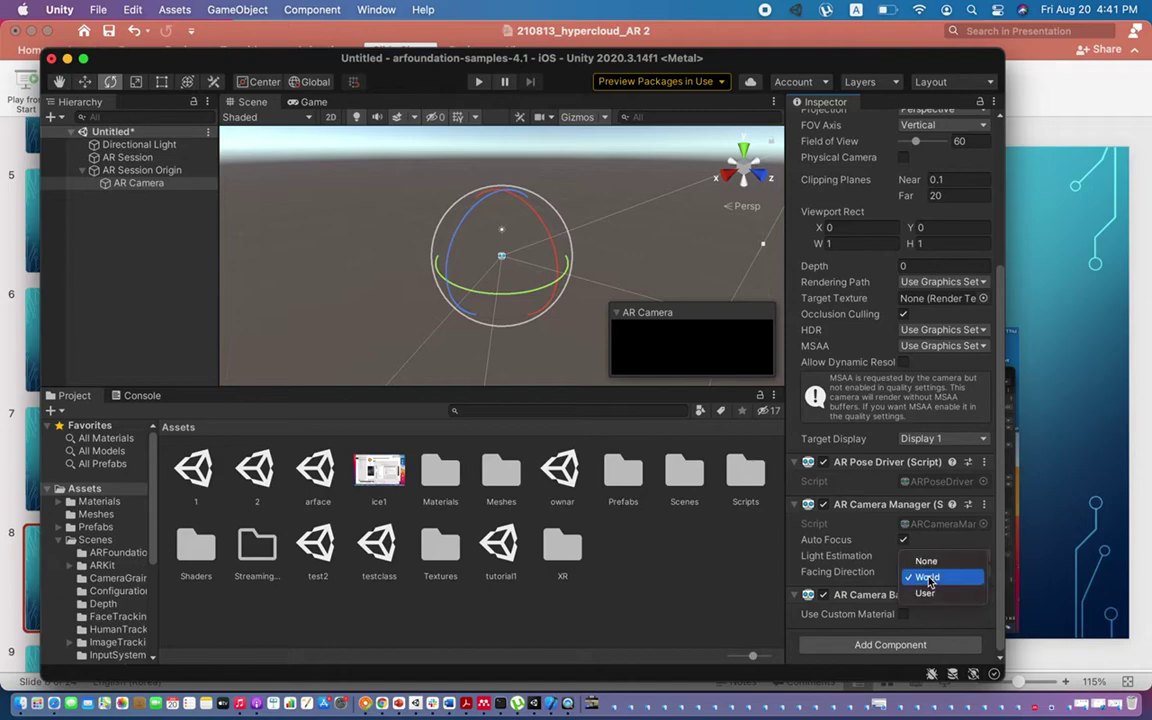
pyautogui.click(927, 592)
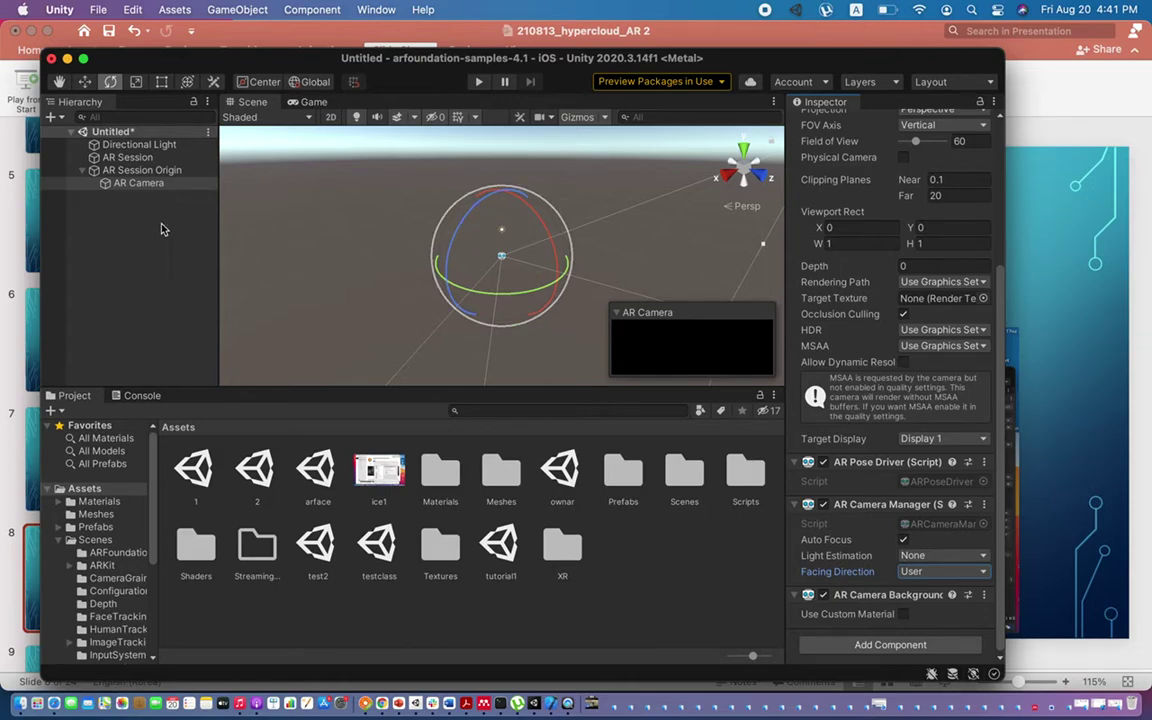
pyautogui.click(82, 170)
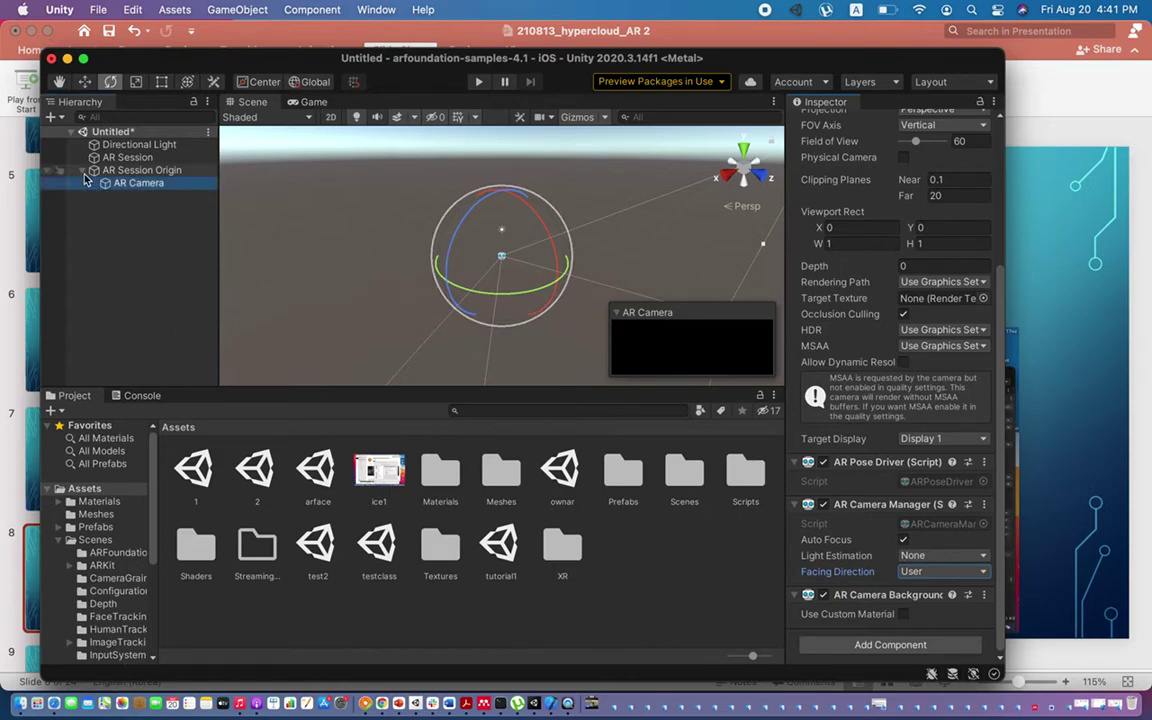
# Switch back to the PowerPoint presentation and show slide 9 on deleting the main camera.
pyautogui.press('super+Tab')
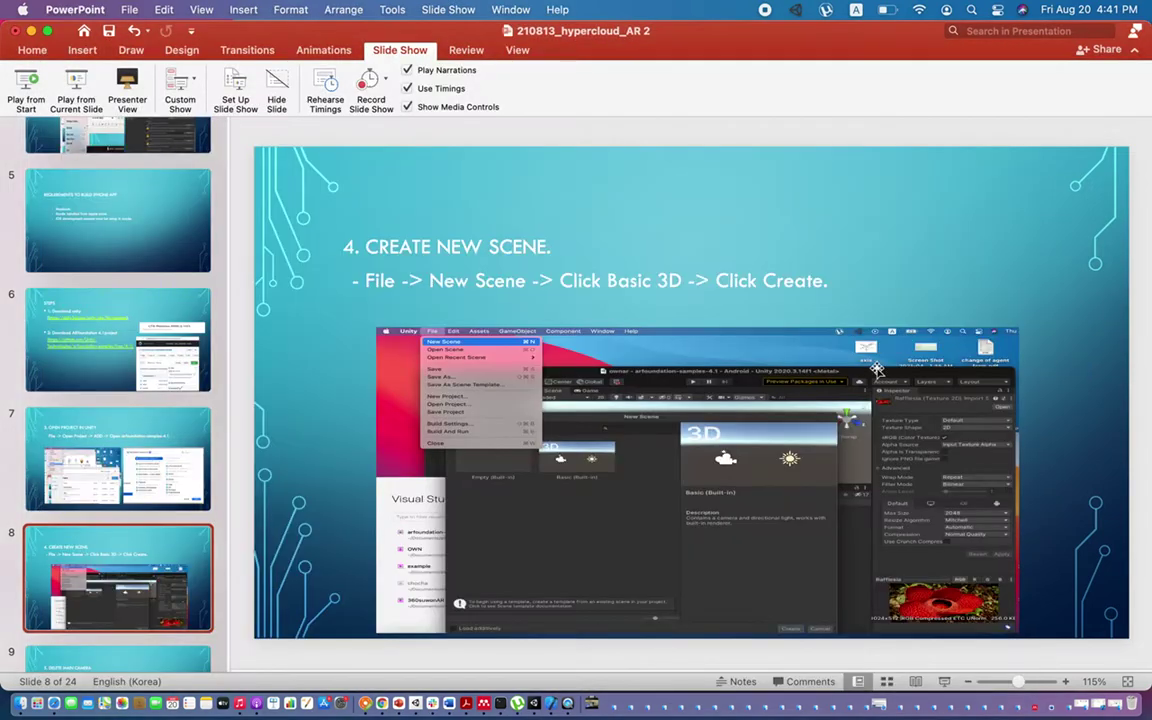
pyautogui.scroll(-3, 93, 517)
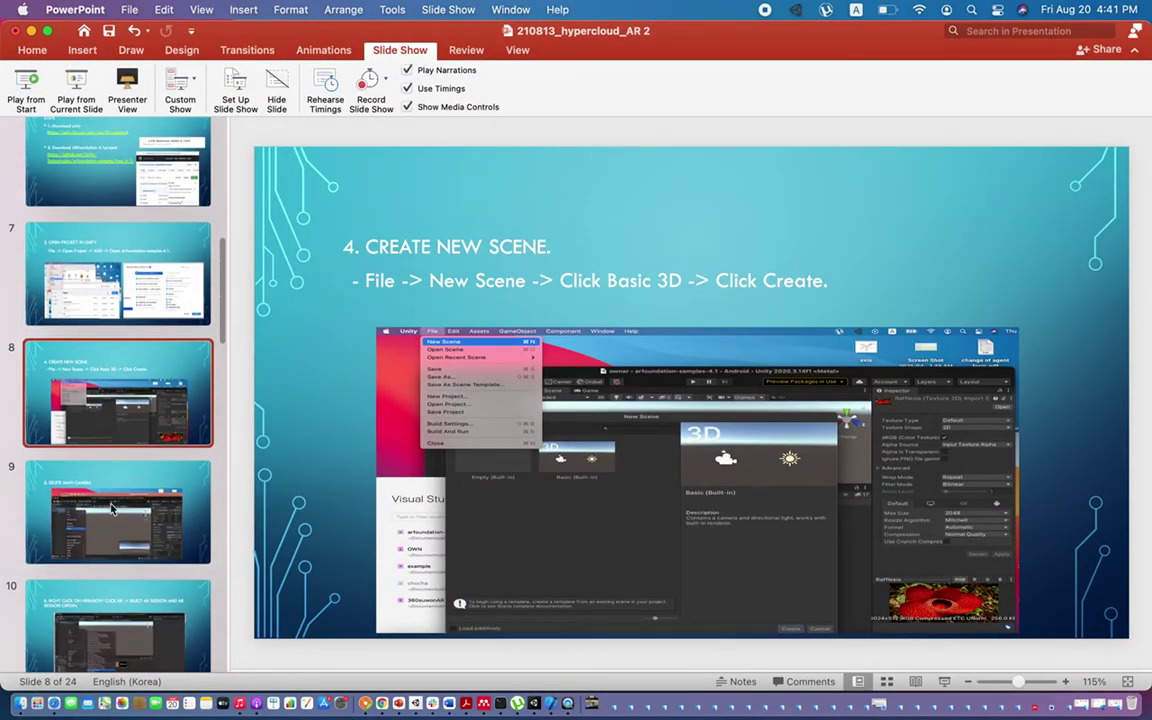
pyautogui.click(110, 505)
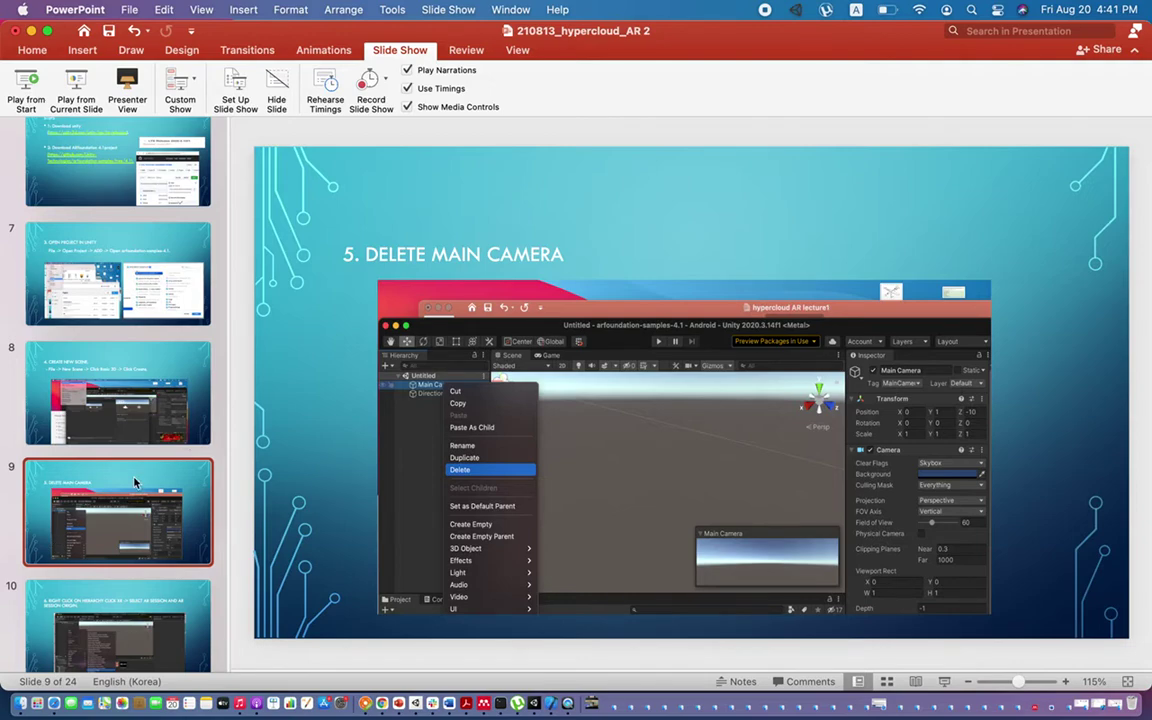
# Advance through the presentation to slide 13 on adding the ARFaceManager script to the AR Session Origin.
pyautogui.press('Down')
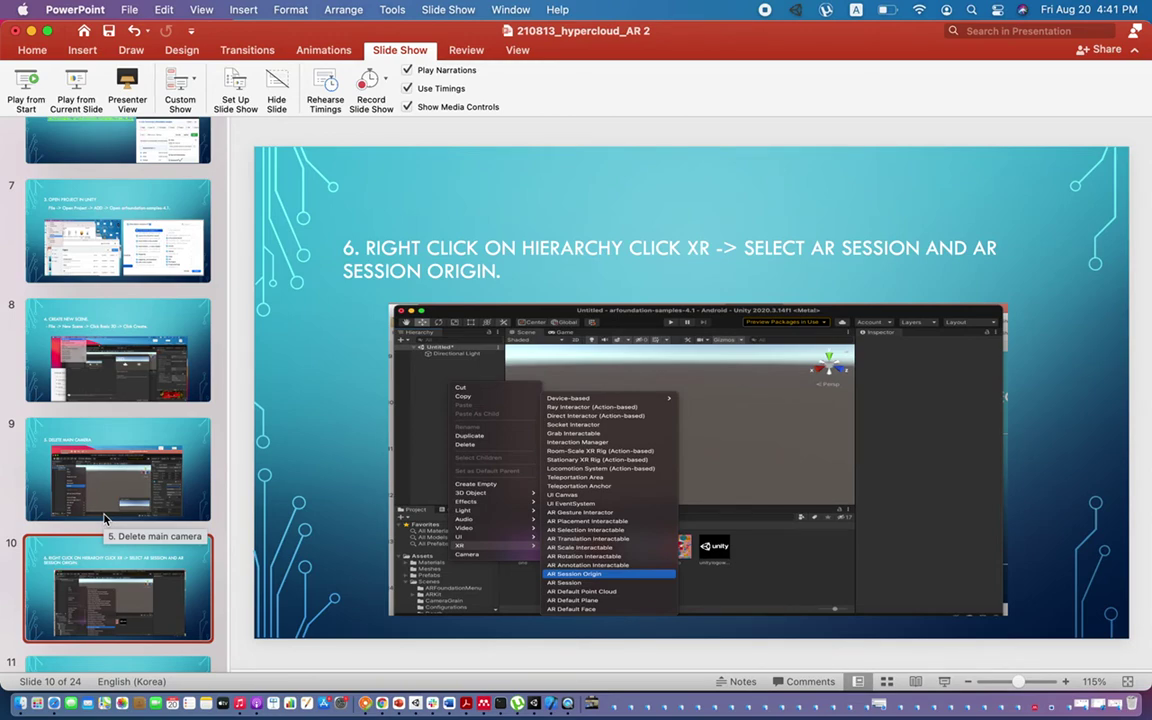
pyautogui.press('Down')
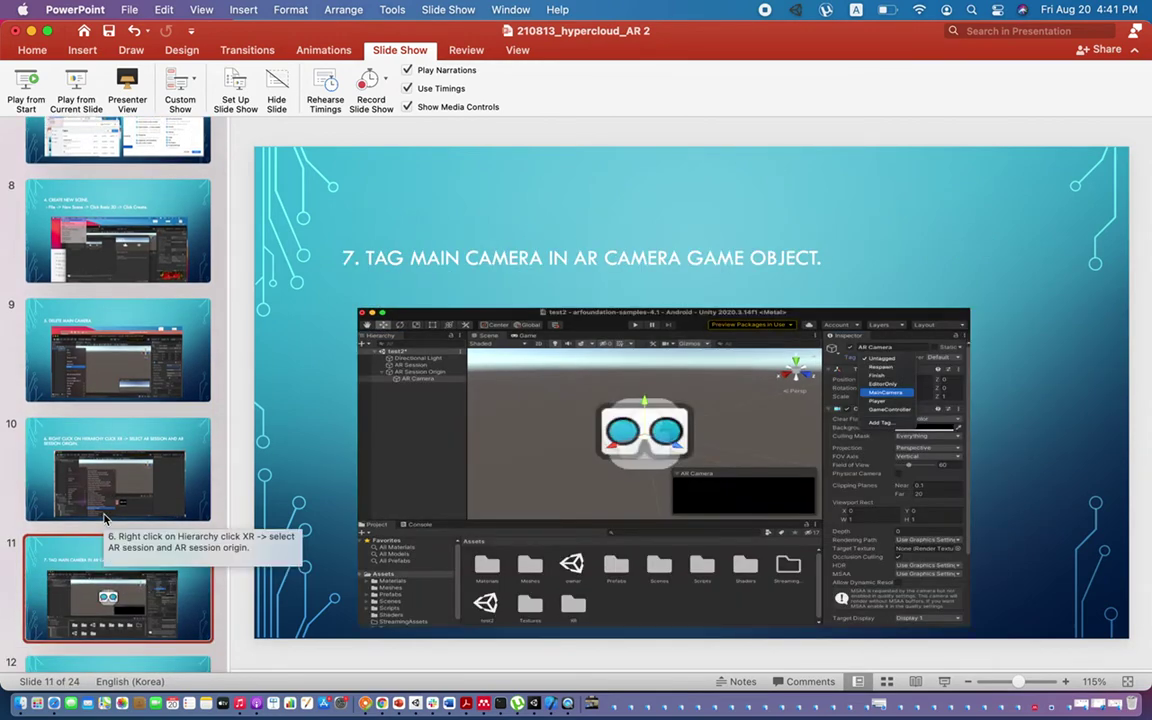
pyautogui.press('Down')
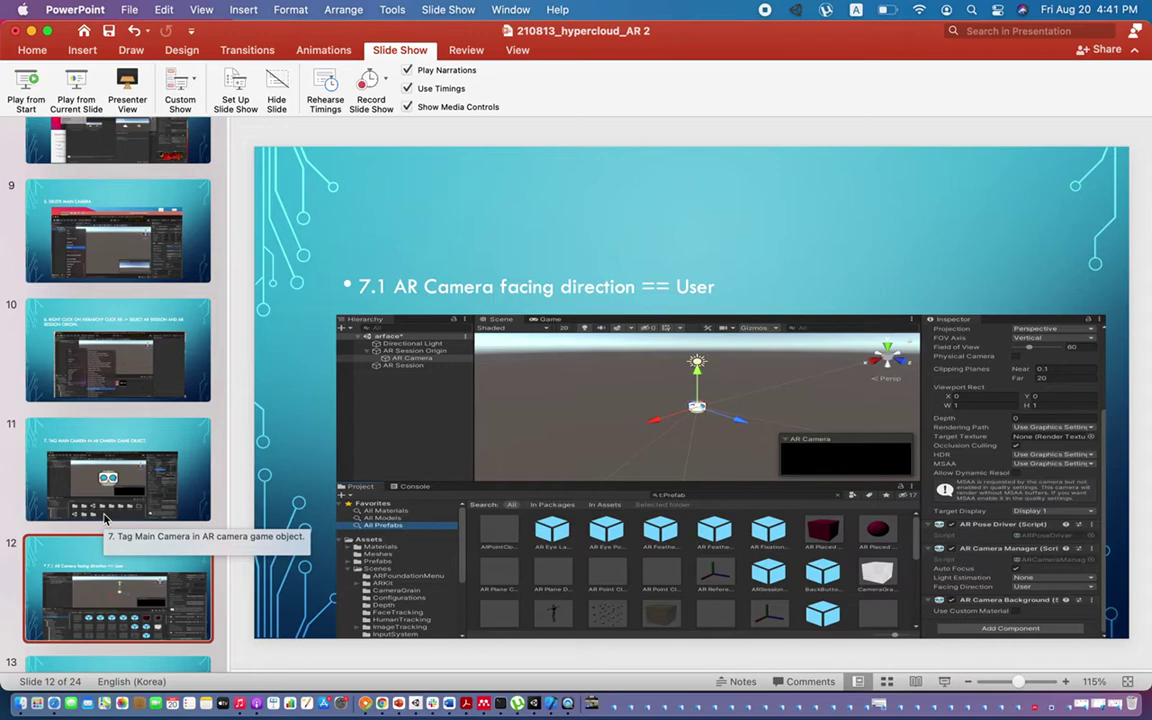
pyautogui.press('Down')
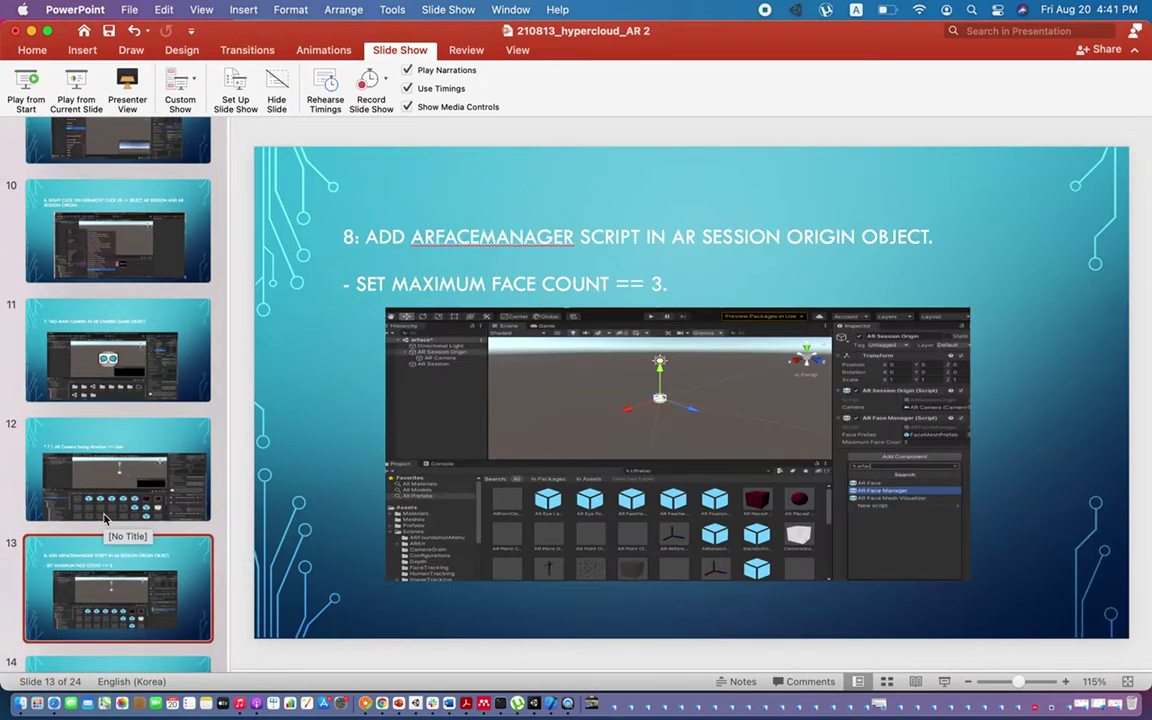
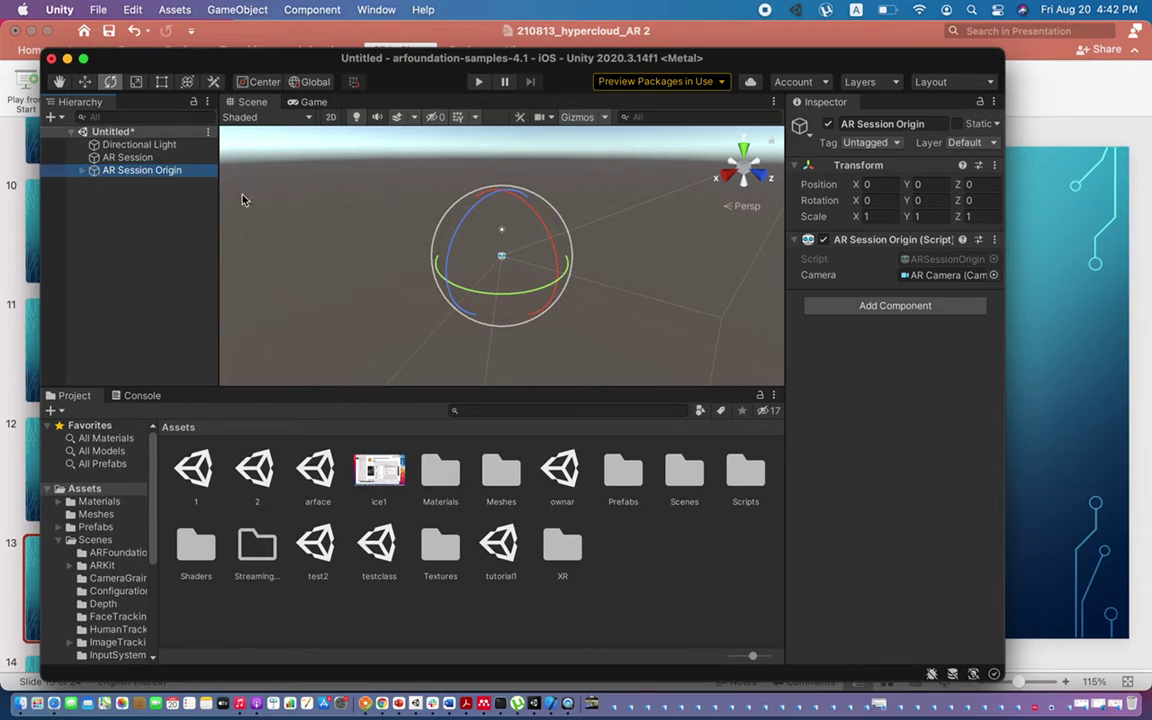
# Add an AR Face Manager component to the AR Session Origin and set its maximum face count to 3.
pyautogui.click(896, 310)
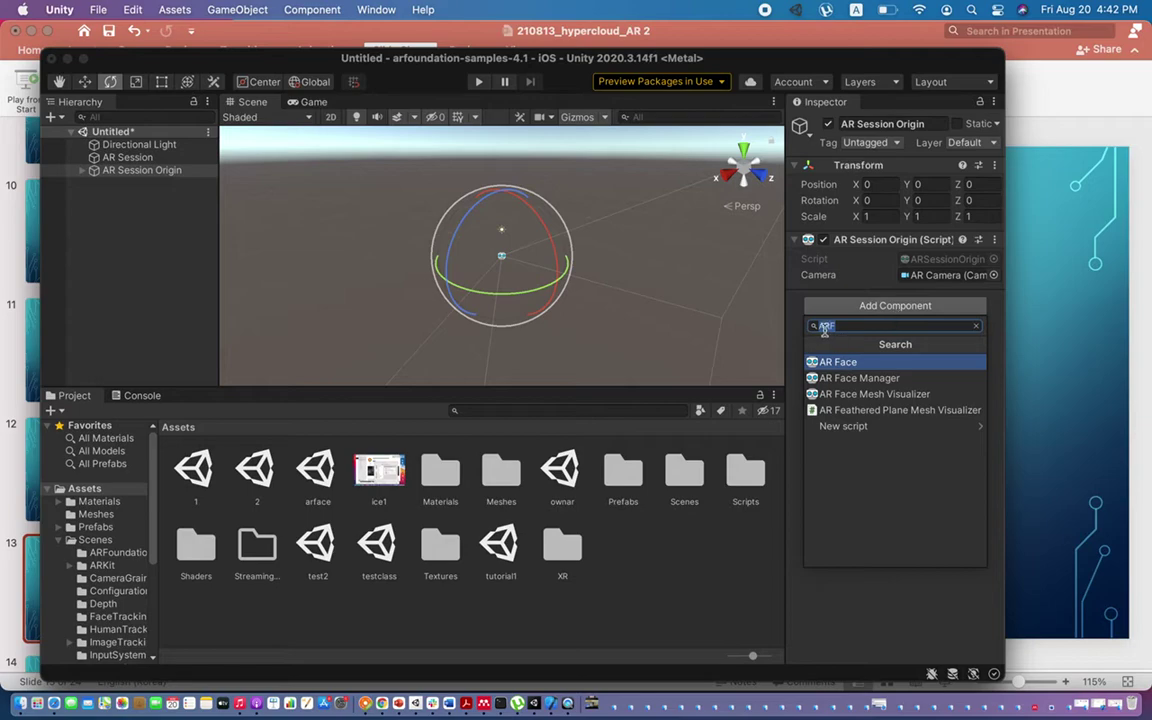
pyautogui.click(856, 378)
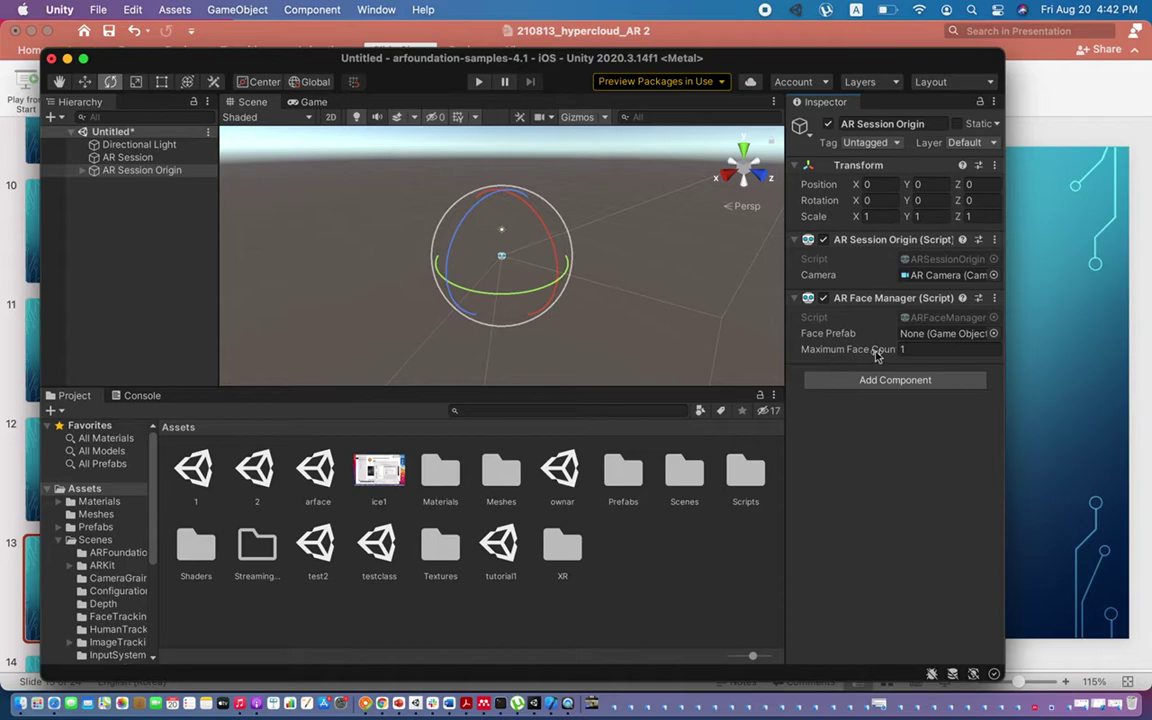
pyautogui.click(917, 349)
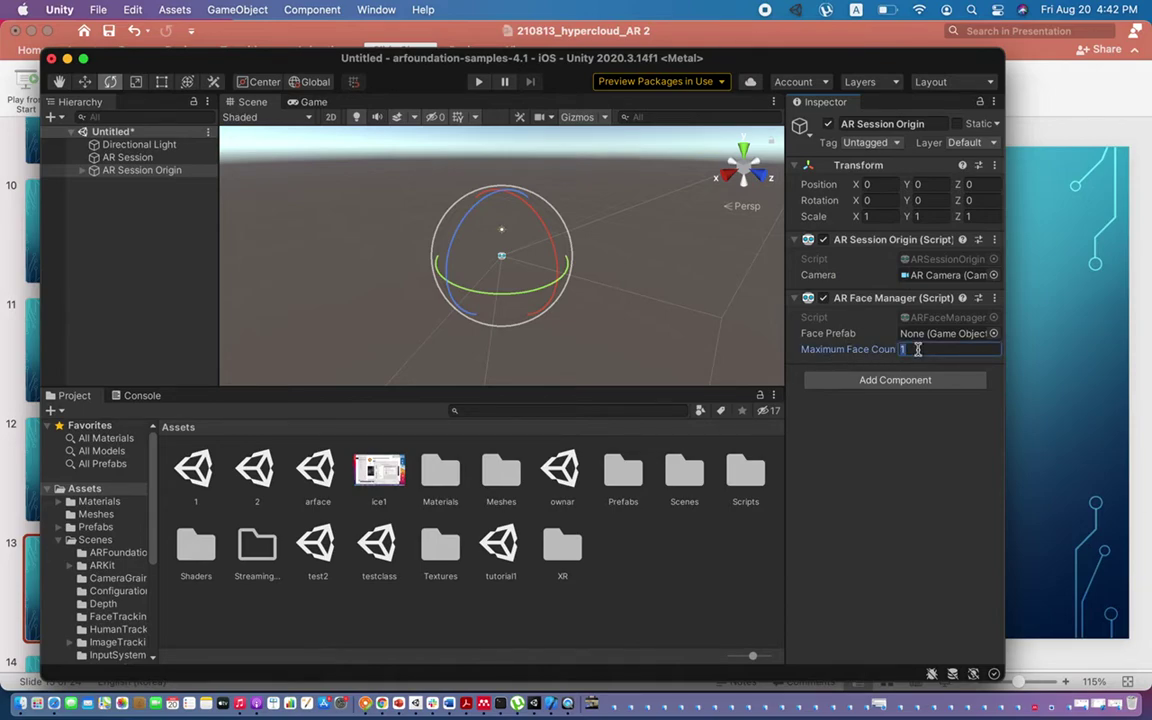
pyautogui.write('3')
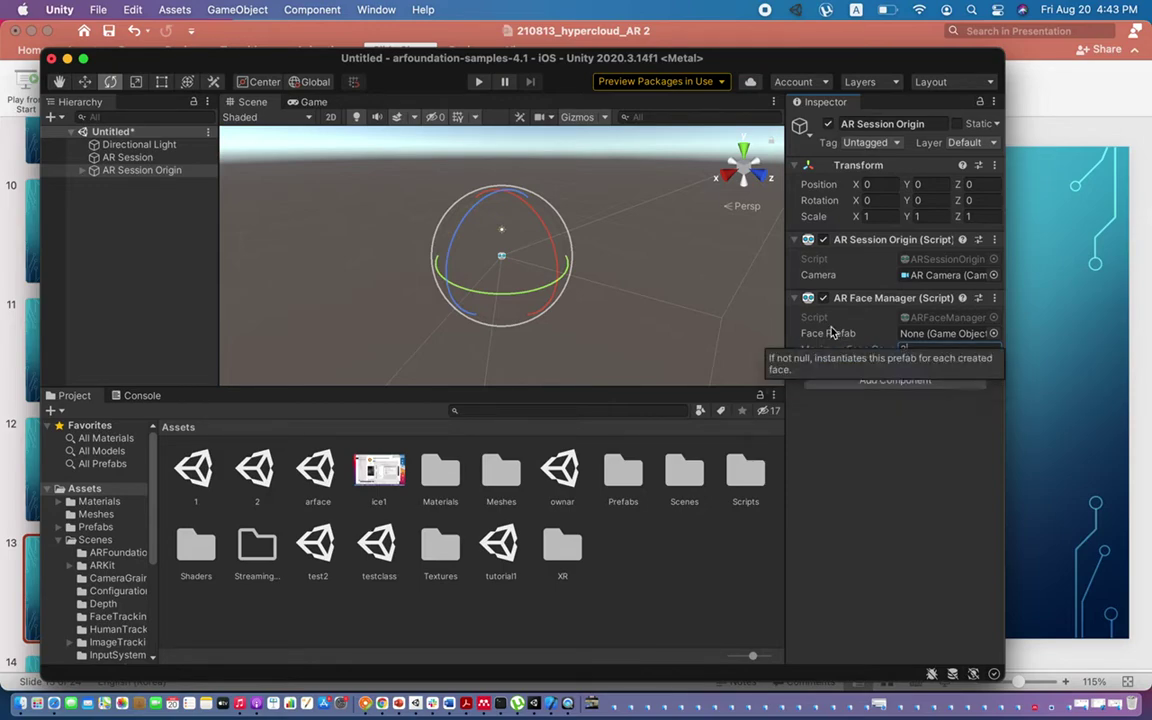
# Switch back to the PowerPoint presentation and show slide 14 on assigning the face mesh prefab.
pyautogui.click(1070, 282)
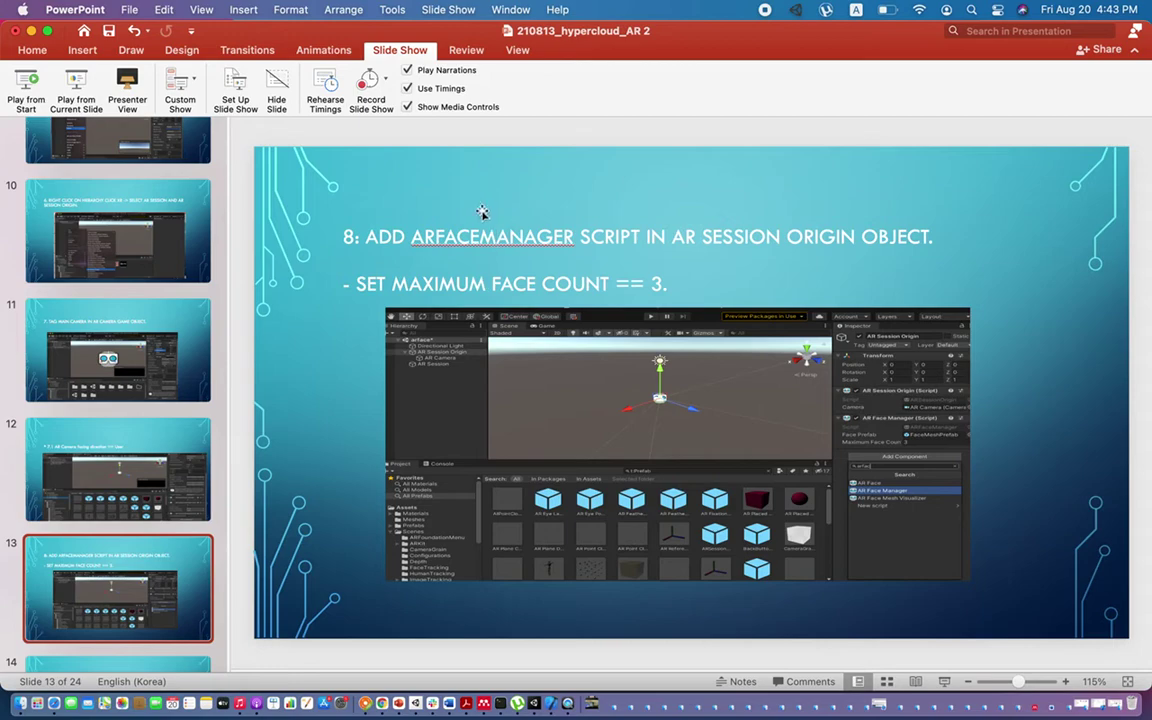
pyautogui.scroll(-4, 114, 528)
pyautogui.click(114, 528)
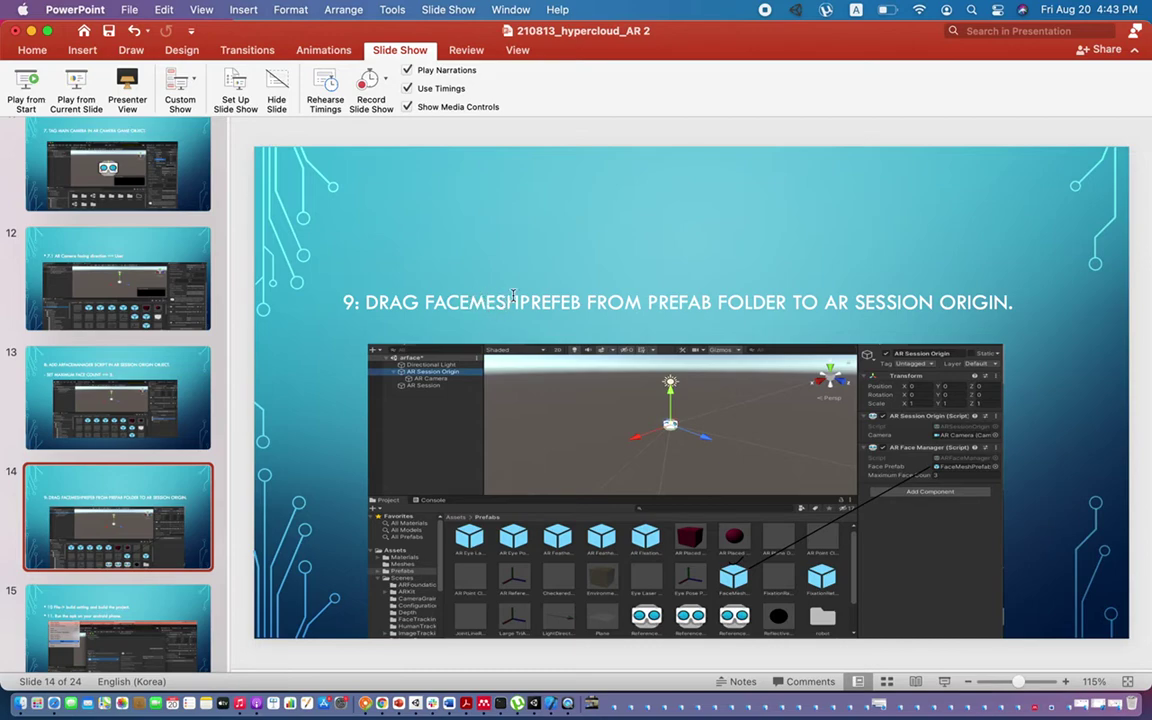
# Return to the Unity project and open the Prefabs folder in the project assets.
pyautogui.click(31, 31)
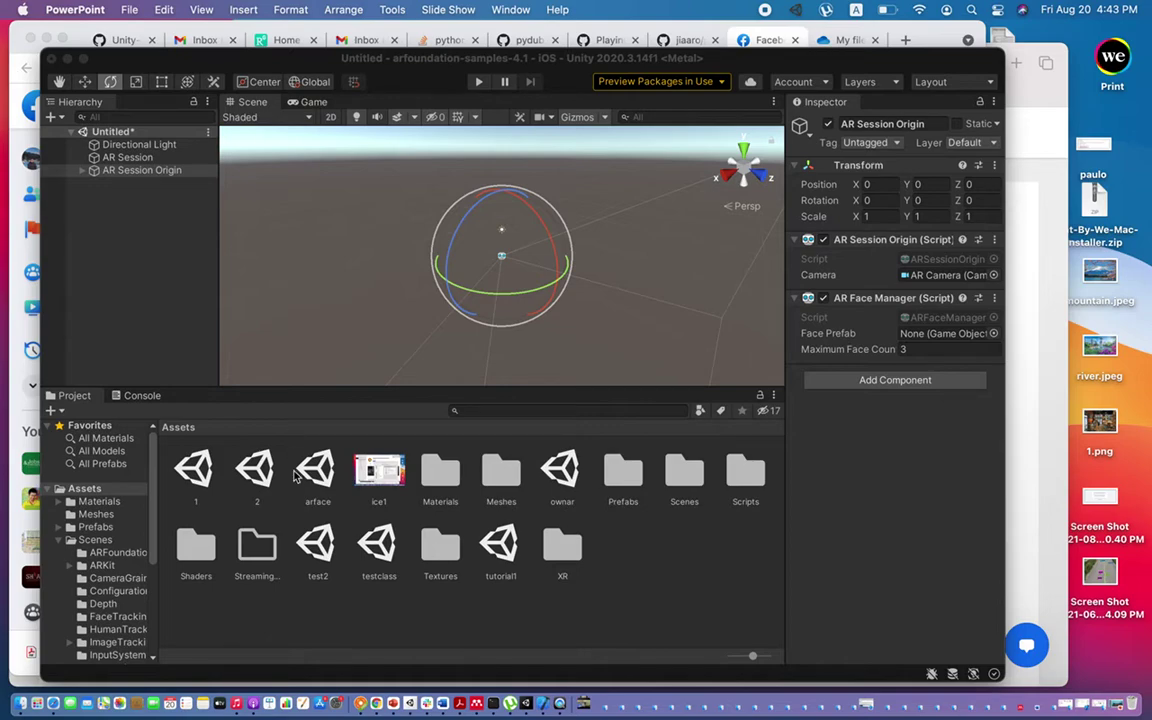
pyautogui.click(620, 492)
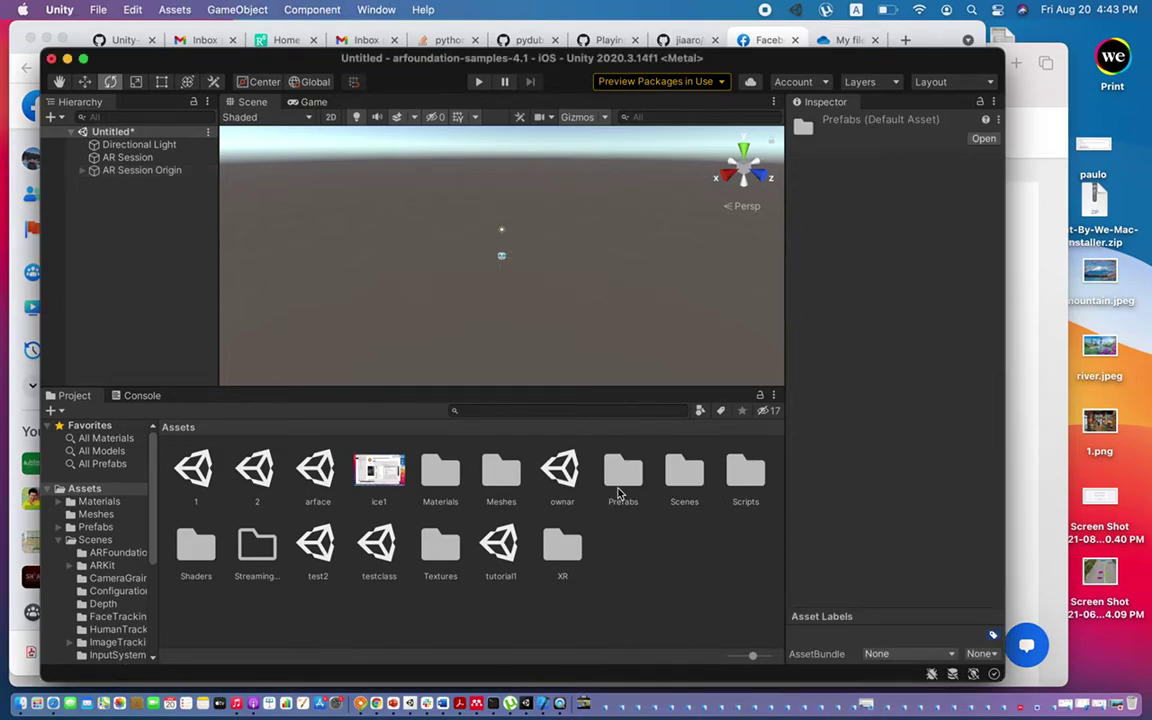
pyautogui.doubleClick(625, 478)
pyautogui.doubleClick(598, 470)
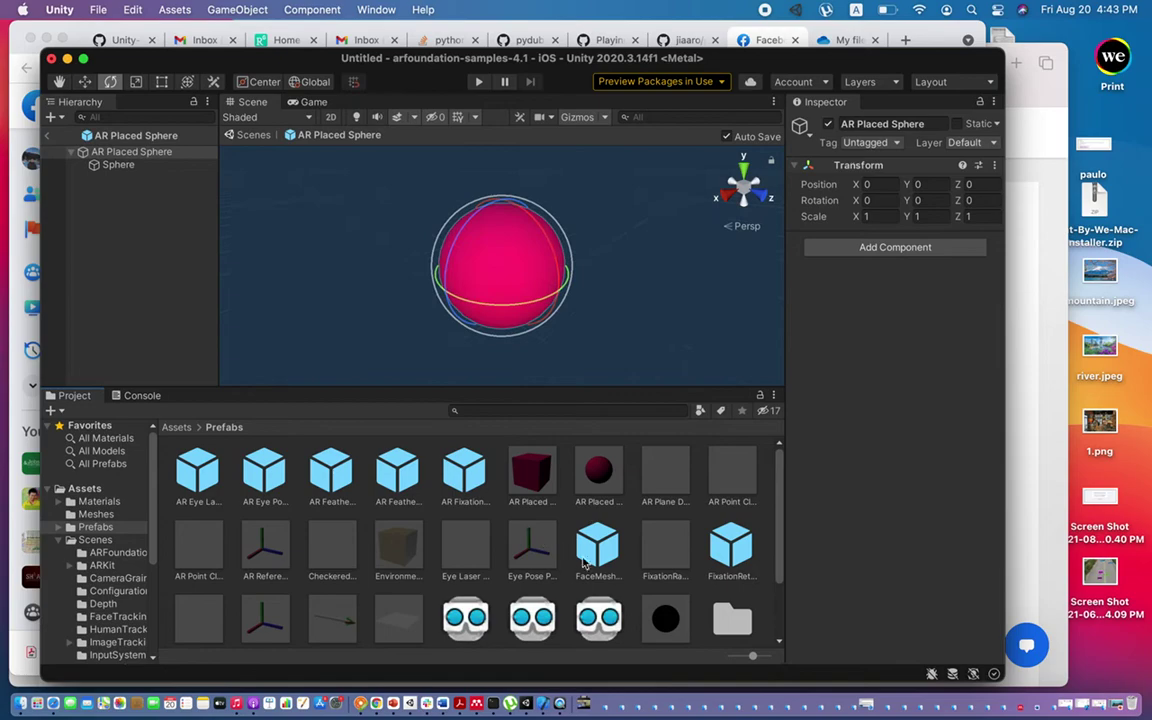
# Examine the FaceMeshPrefab's components, including its AR Face script, mesh renderer, face material list and material maps.
pyautogui.click(592, 558)
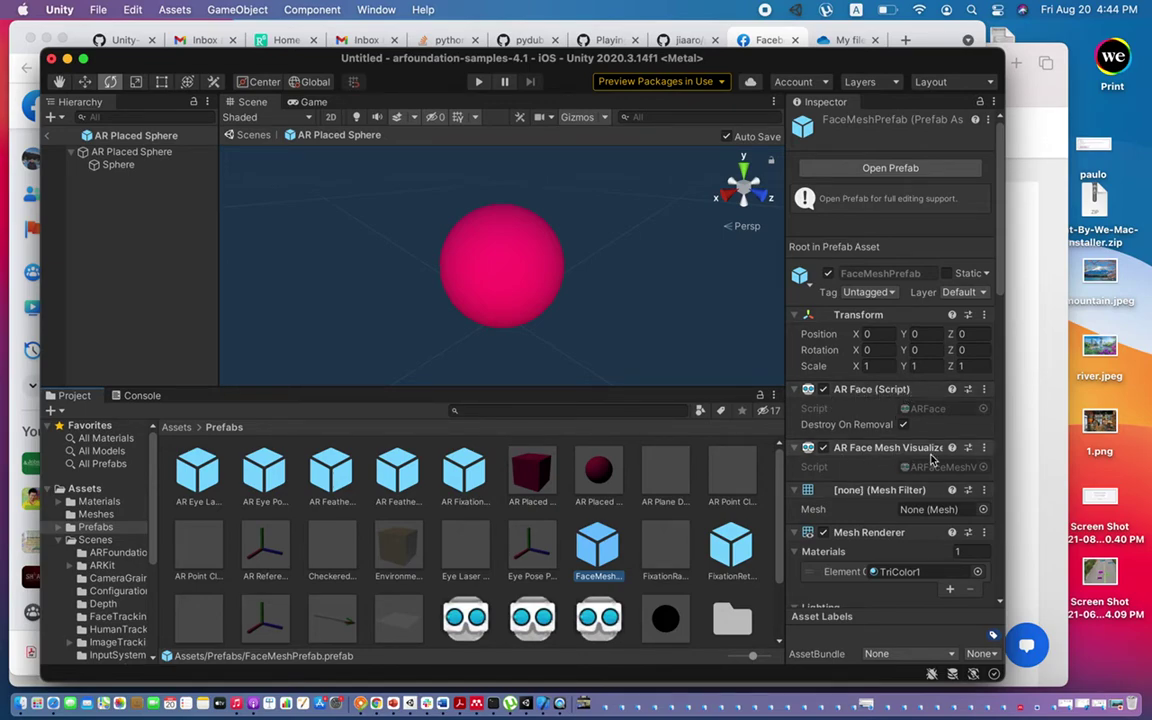
pyautogui.scroll(-5, 882, 474)
pyautogui.scroll(-1, 882, 474)
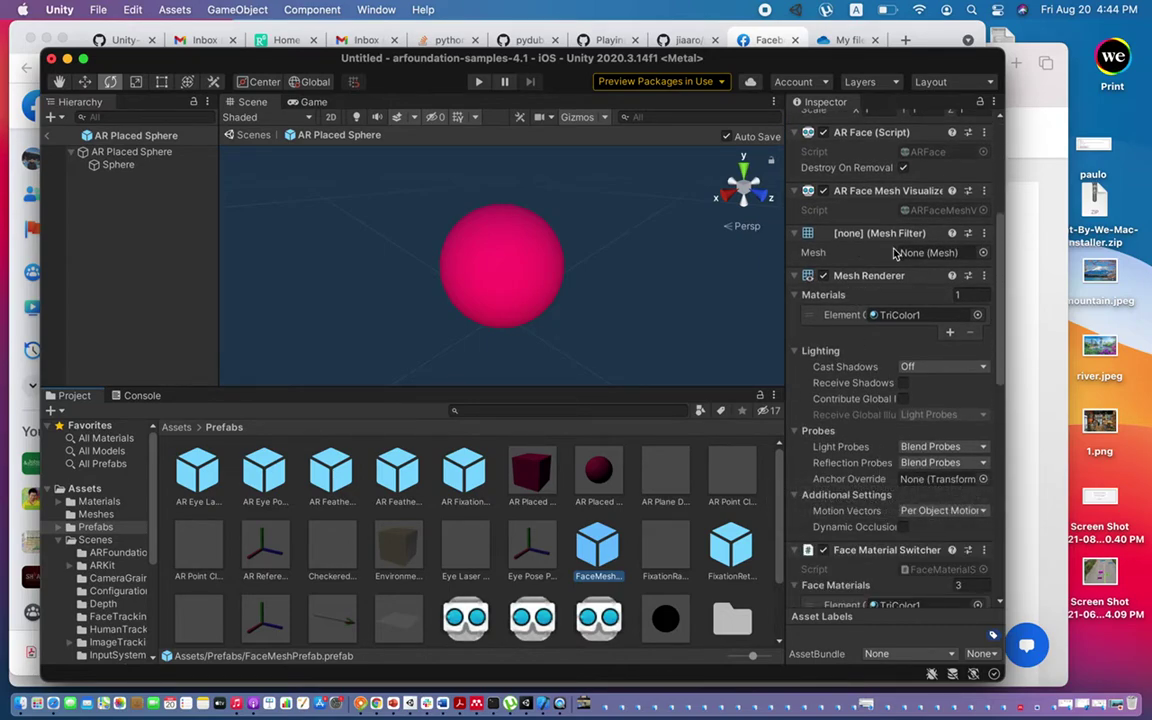
pyautogui.scroll(-4, 846, 372)
pyautogui.scroll(-2, 846, 379)
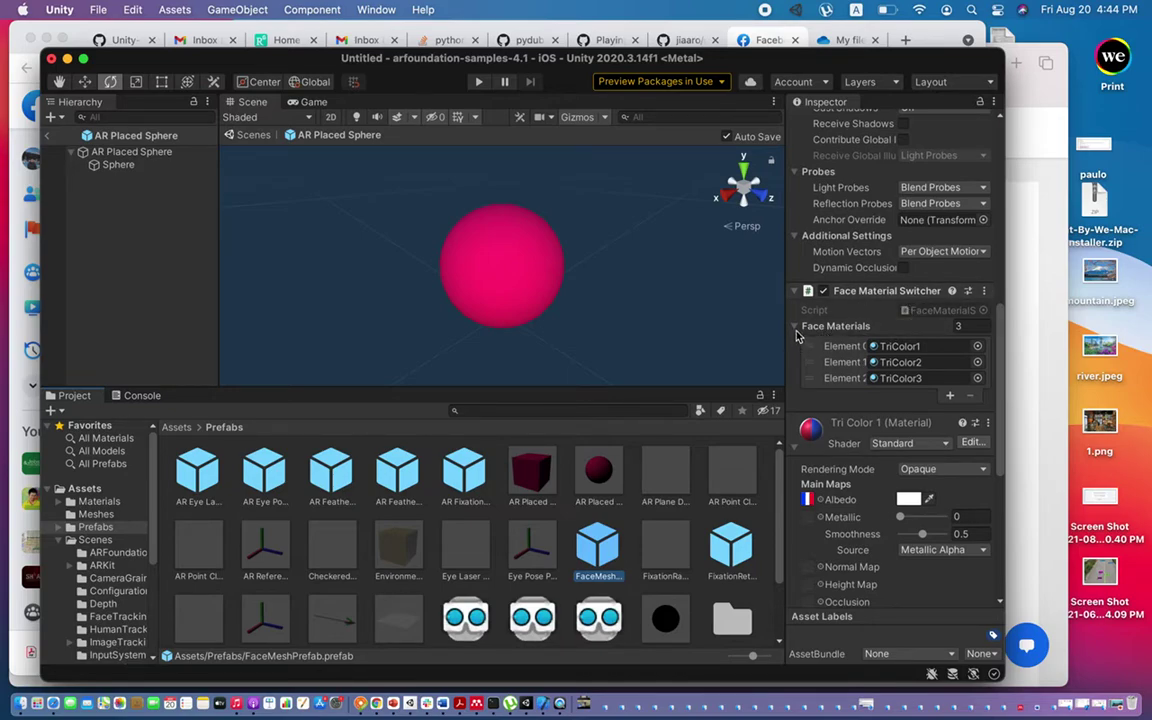
pyautogui.scroll(-8, 792, 320)
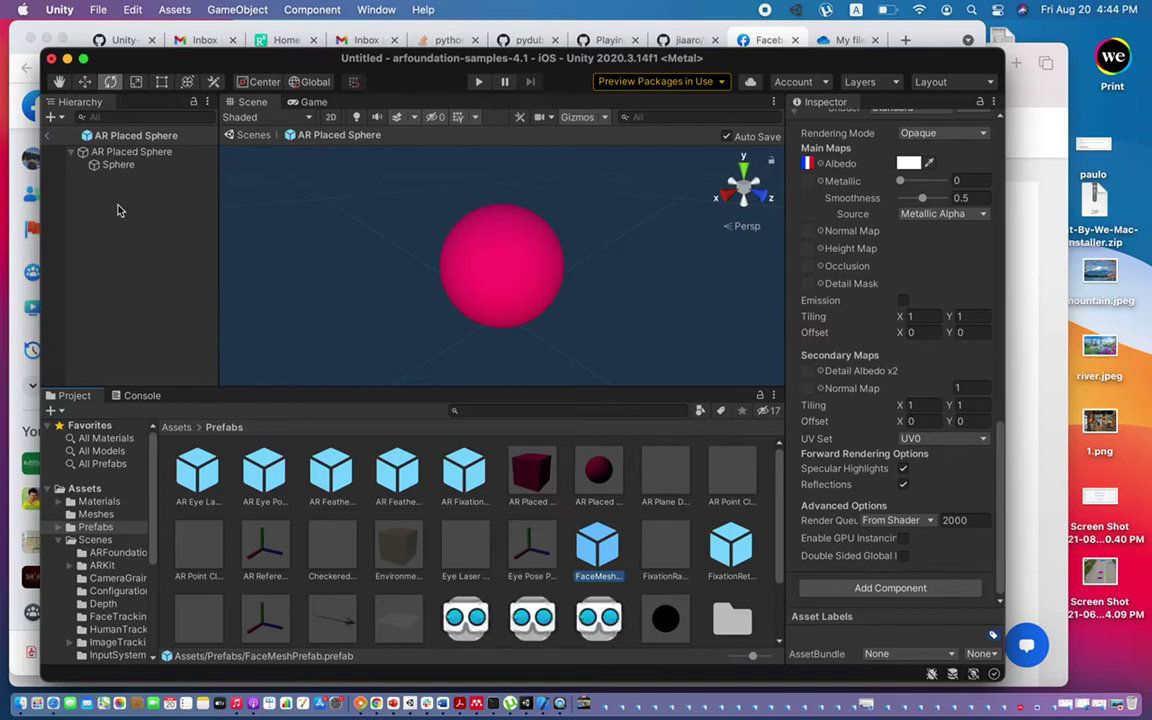
# Leave the AR Placed Sphere prefab and assign FaceMeshPrefab as the Face Prefab of the AR Session Origin's AR Face Manager.
pyautogui.click(47, 135)
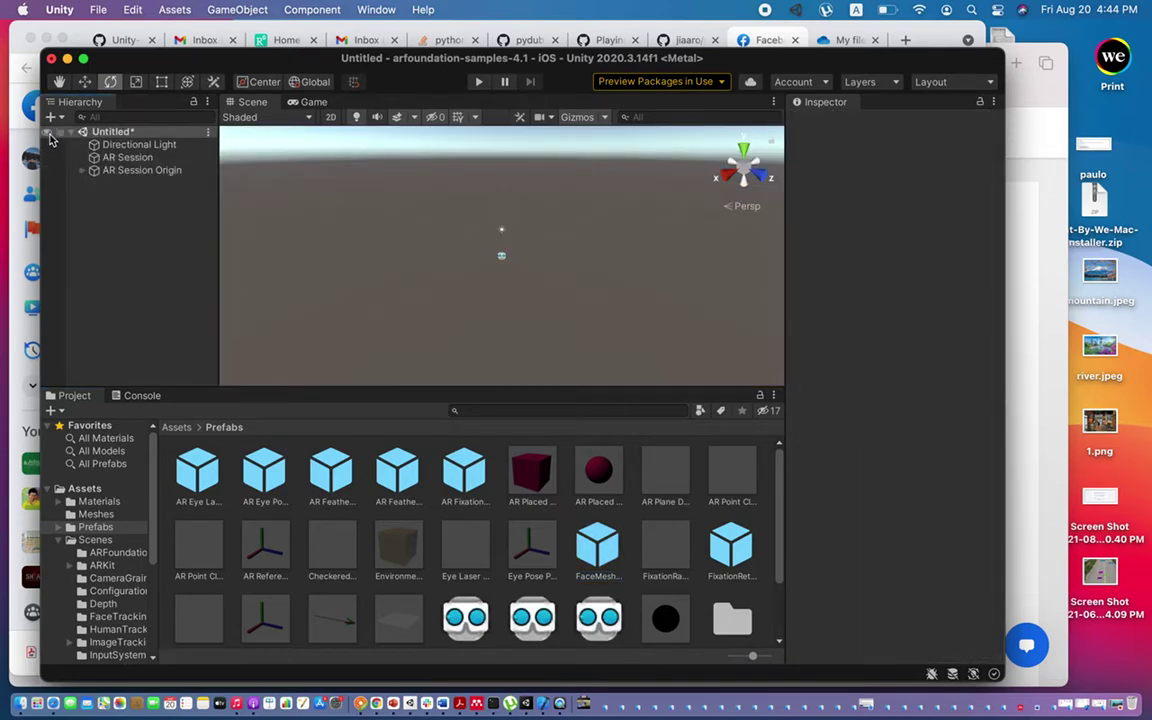
pyautogui.click(137, 172)
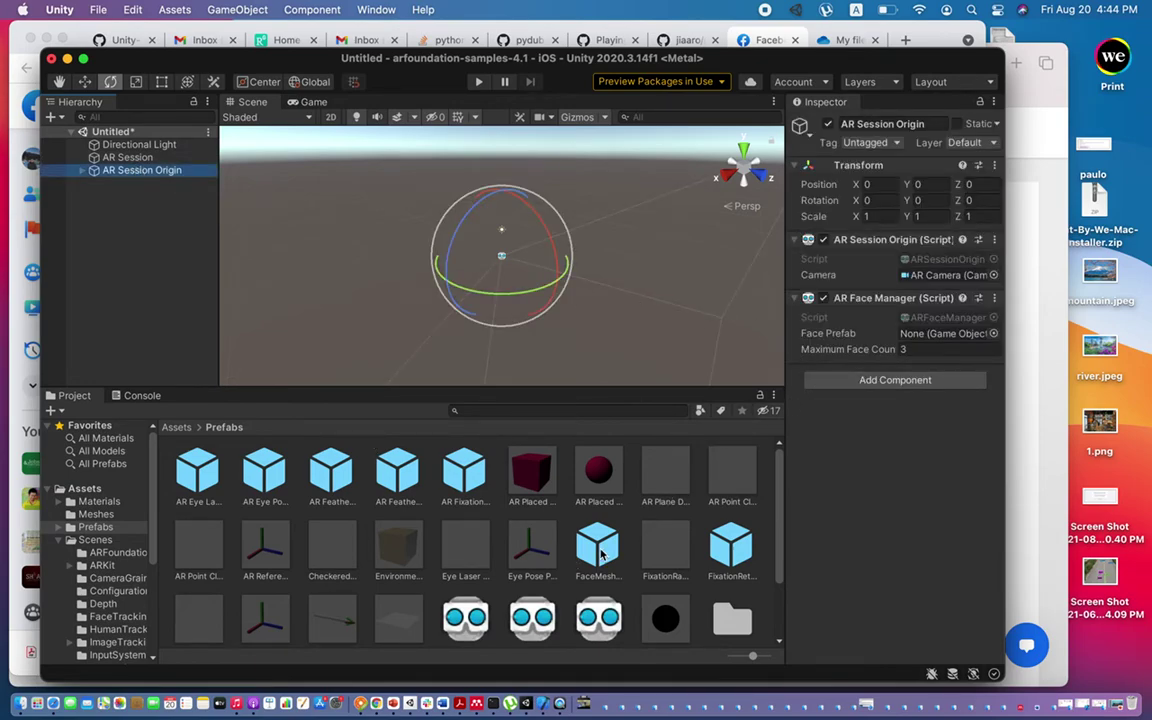
pyautogui.moveTo(601, 555); pyautogui.dragTo(920, 334)
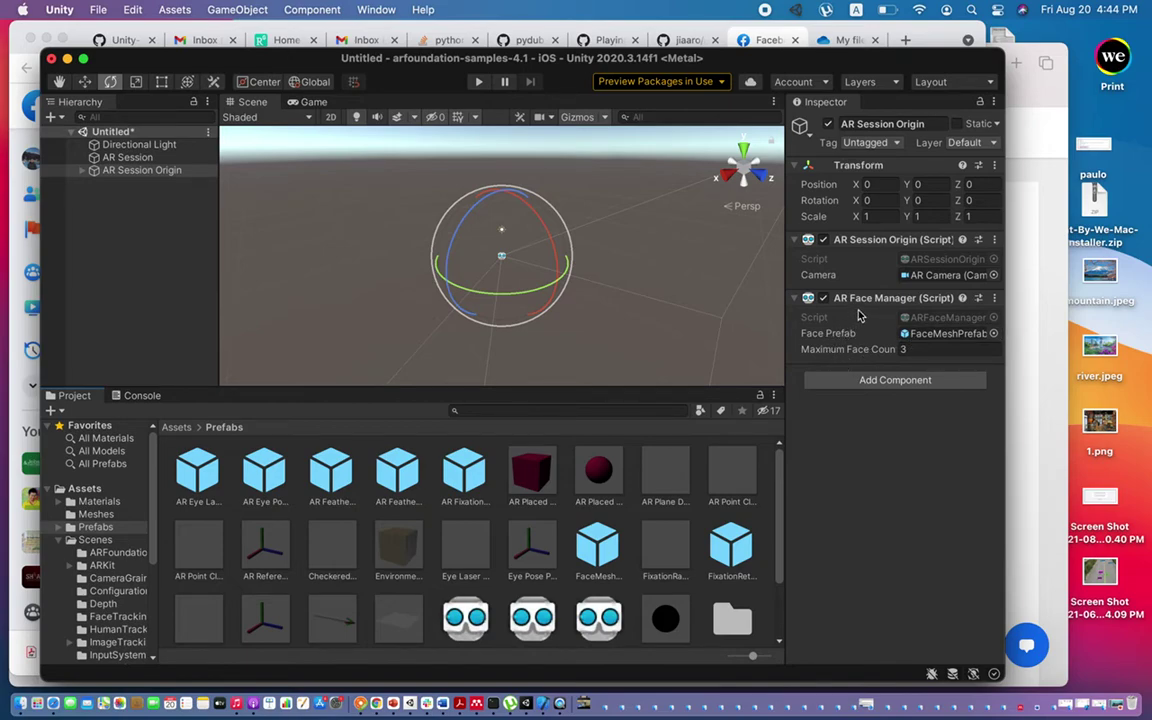
# Trace the assigned face prefab to its albedo texture in the Textures folder and inspect the tricolor2 texture.
pyautogui.click(940, 333)
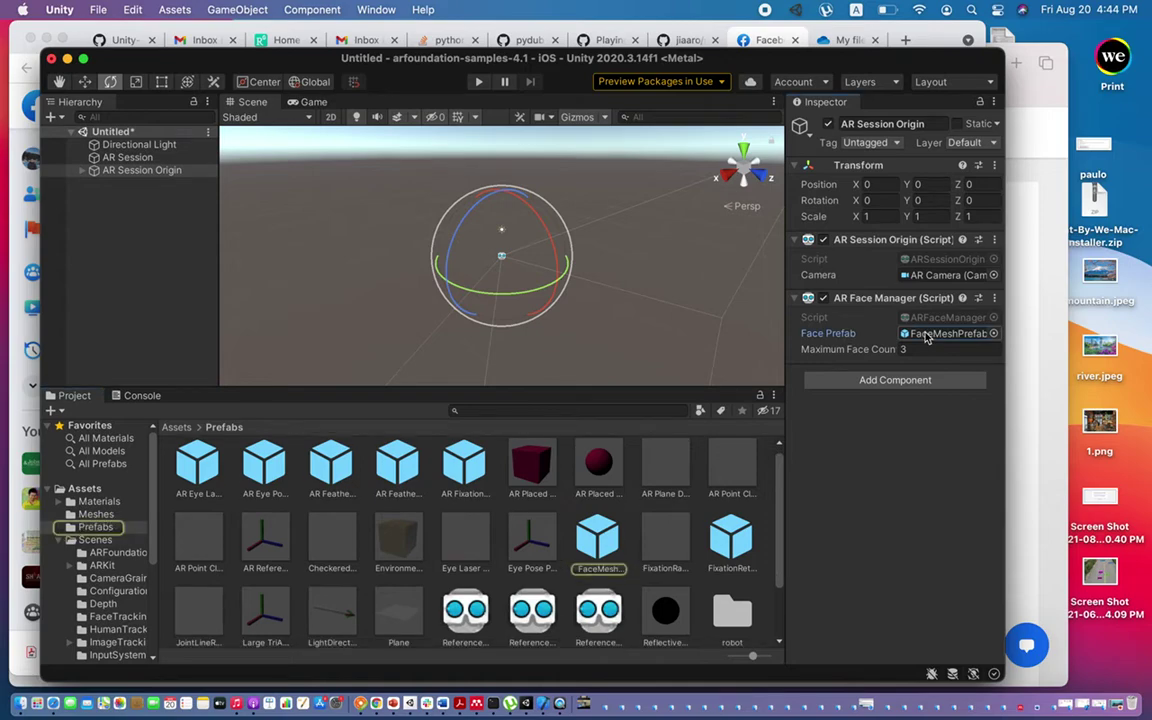
pyautogui.click(595, 542)
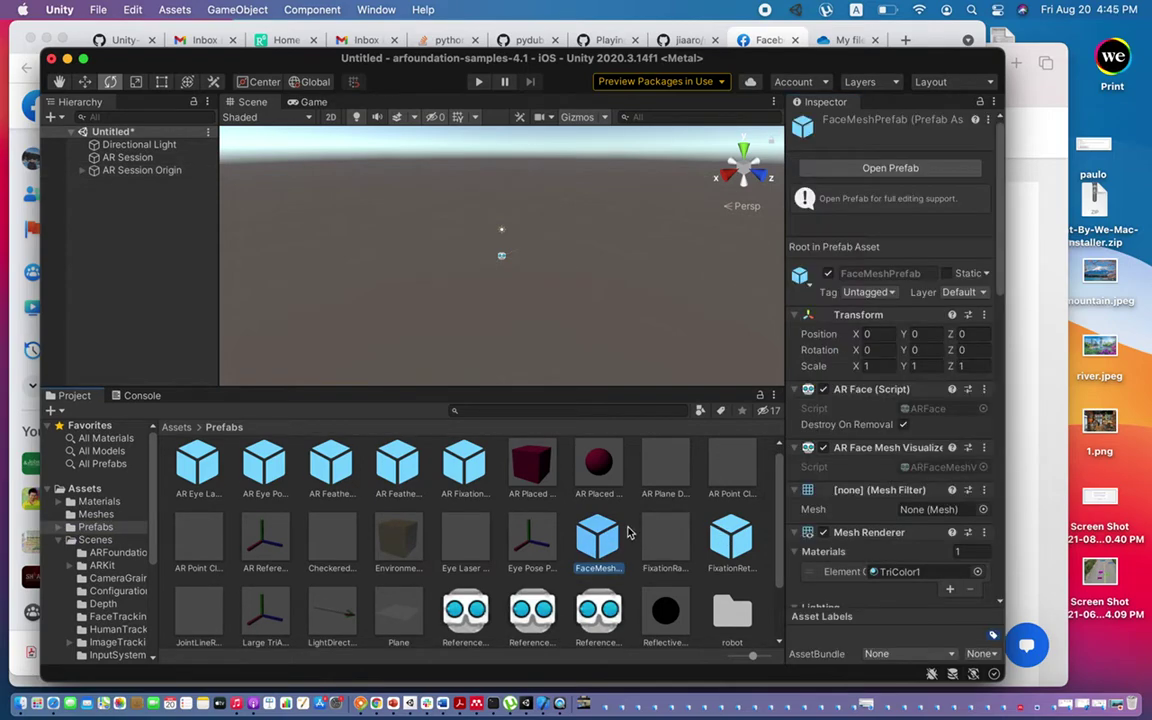
pyautogui.scroll(-10, 874, 461)
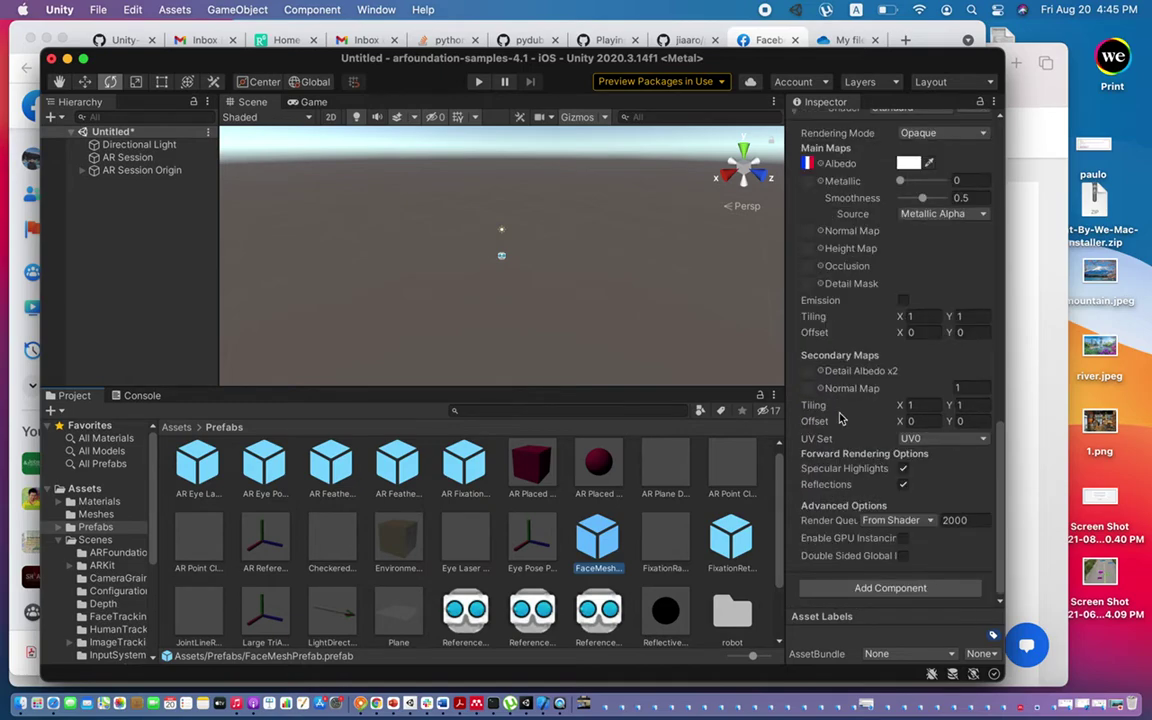
pyautogui.click(808, 164)
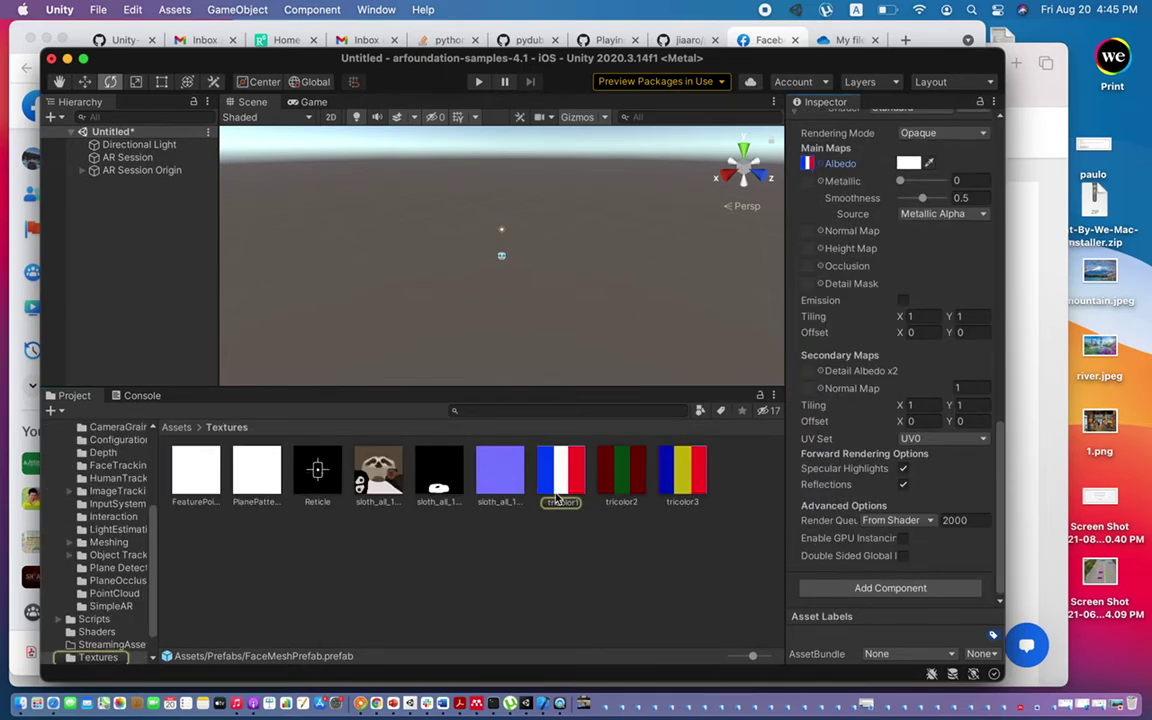
pyautogui.click(620, 483)
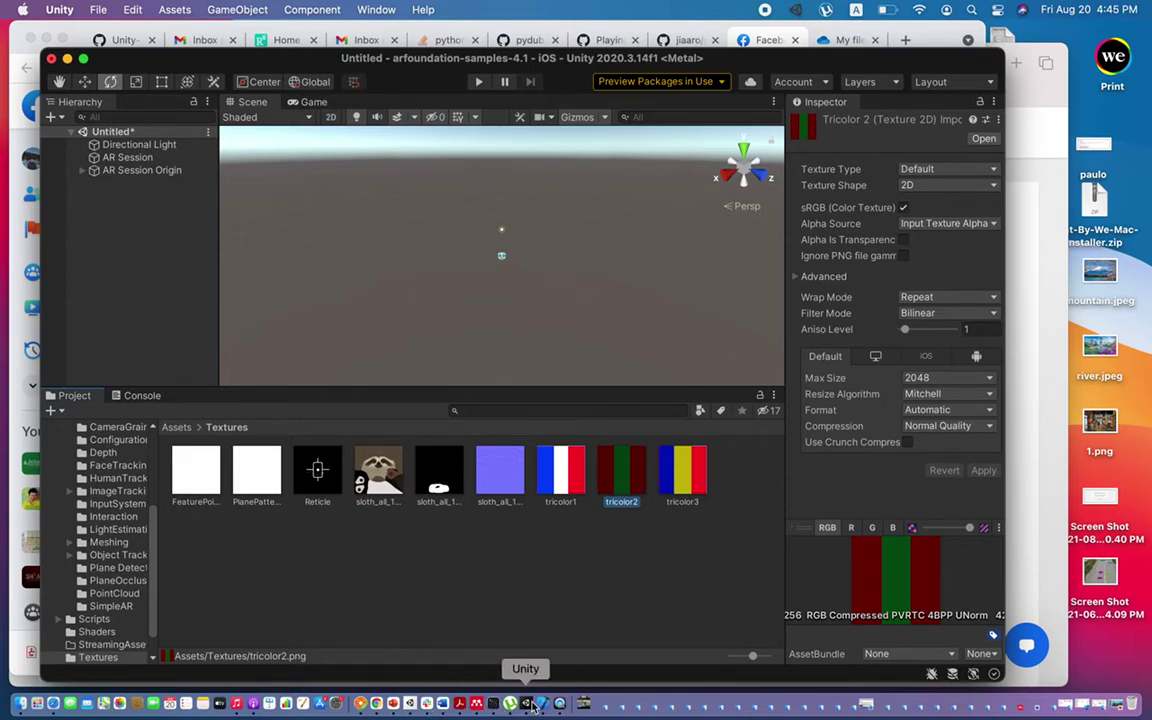
# Switch to the PowerPoint presentation and show the face tracking demo on slide 2.
pyautogui.click(390, 705)
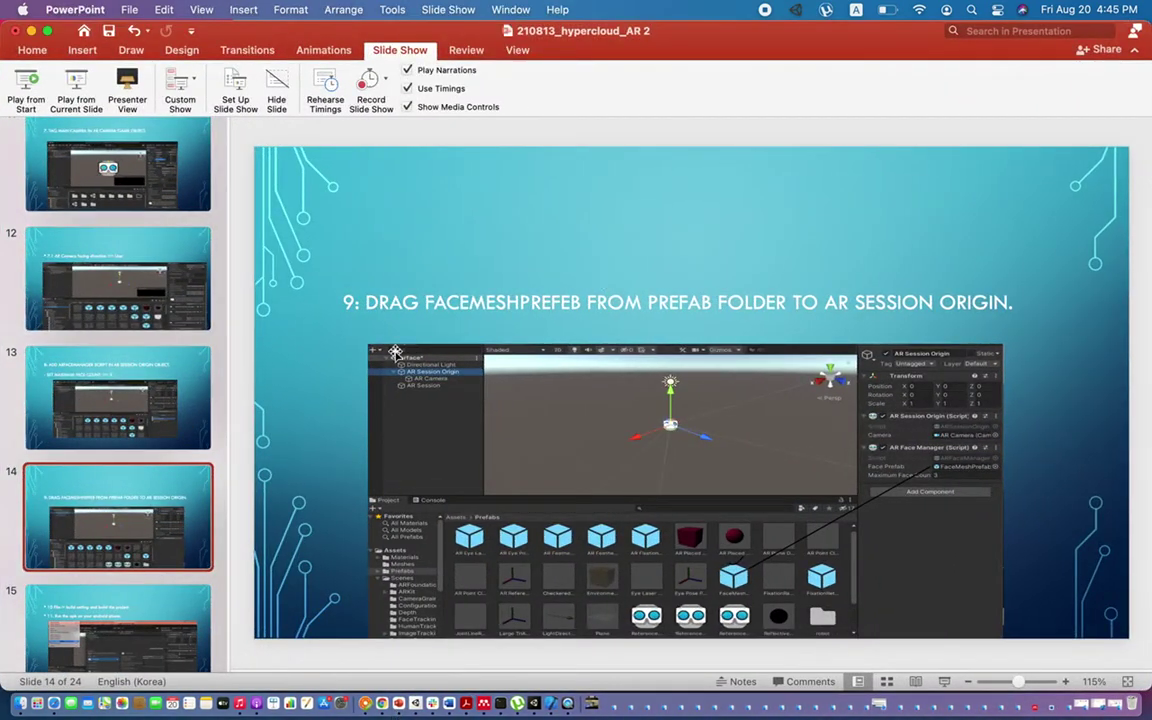
pyautogui.scroll(20, 150, 350)
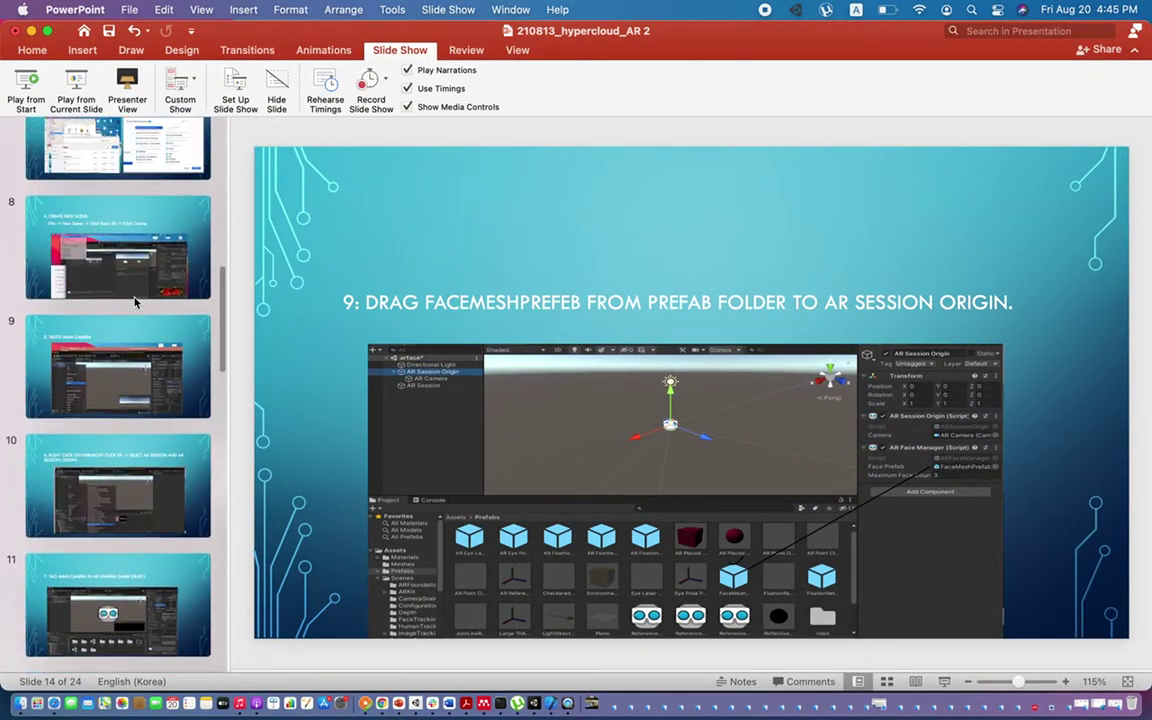
pyautogui.click(135, 300)
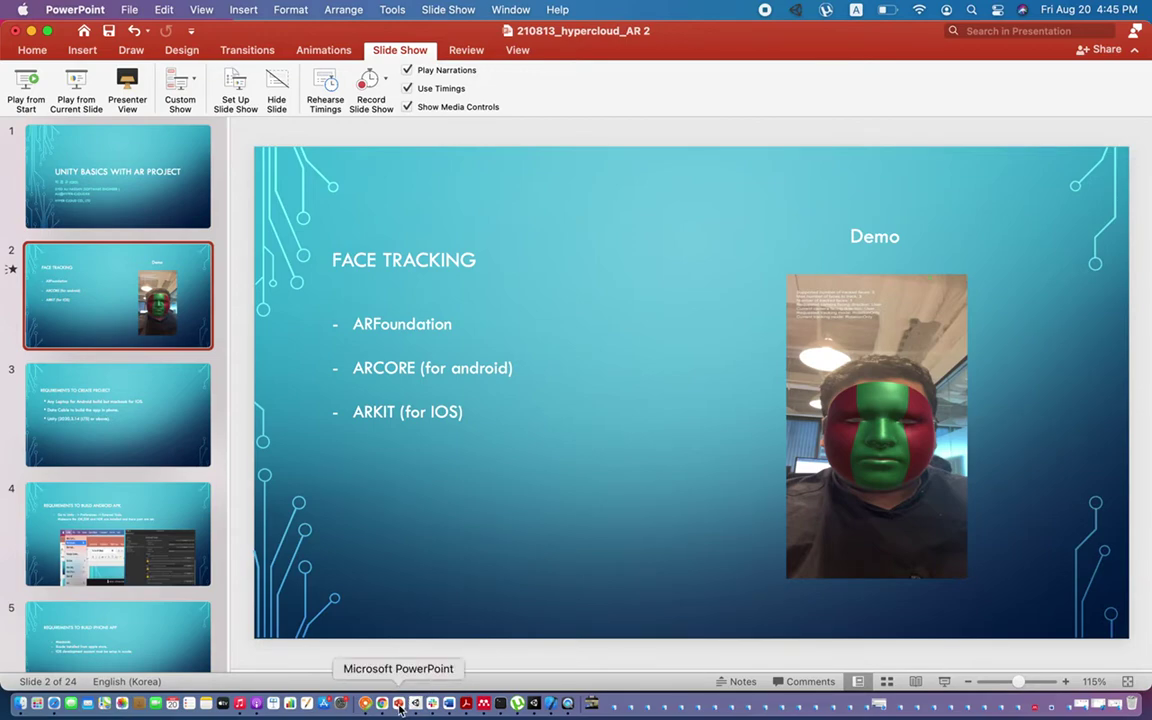
# Switch back to Unity and move its window aside briefly to compare the tricolor textures with the demo image.
pyautogui.click(535, 706)
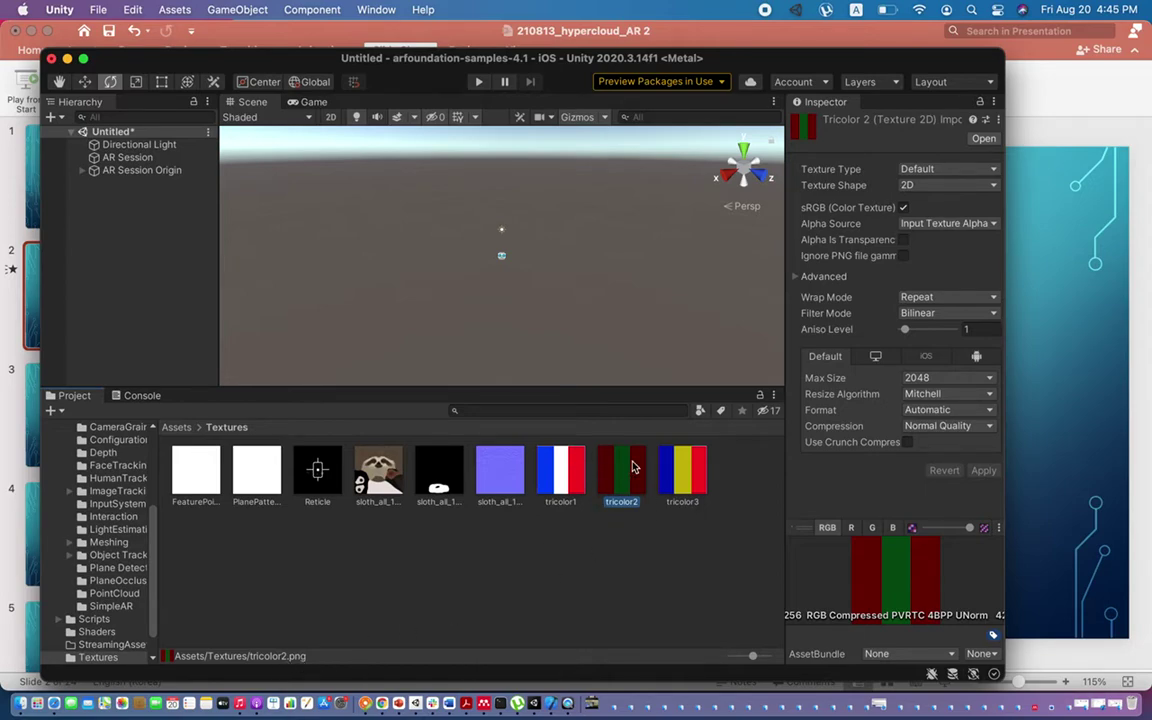
pyautogui.moveTo(836, 66); pyautogui.dragTo(624, 131)
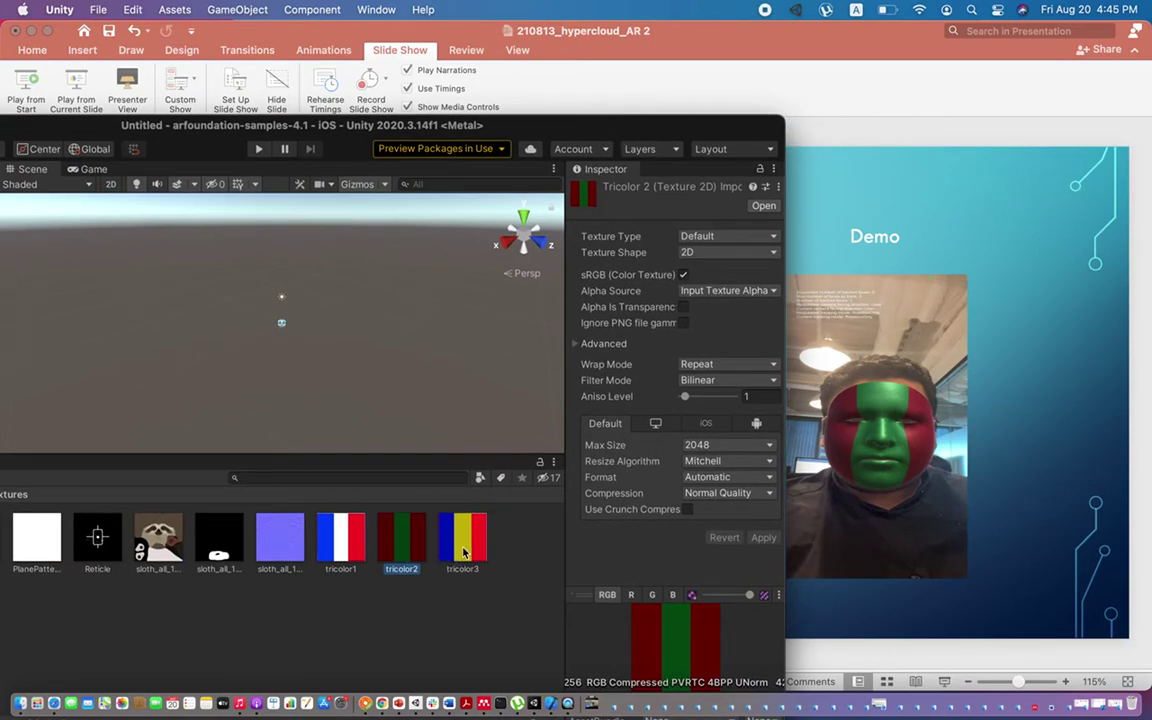
pyautogui.moveTo(680, 133); pyautogui.dragTo(915, 97)
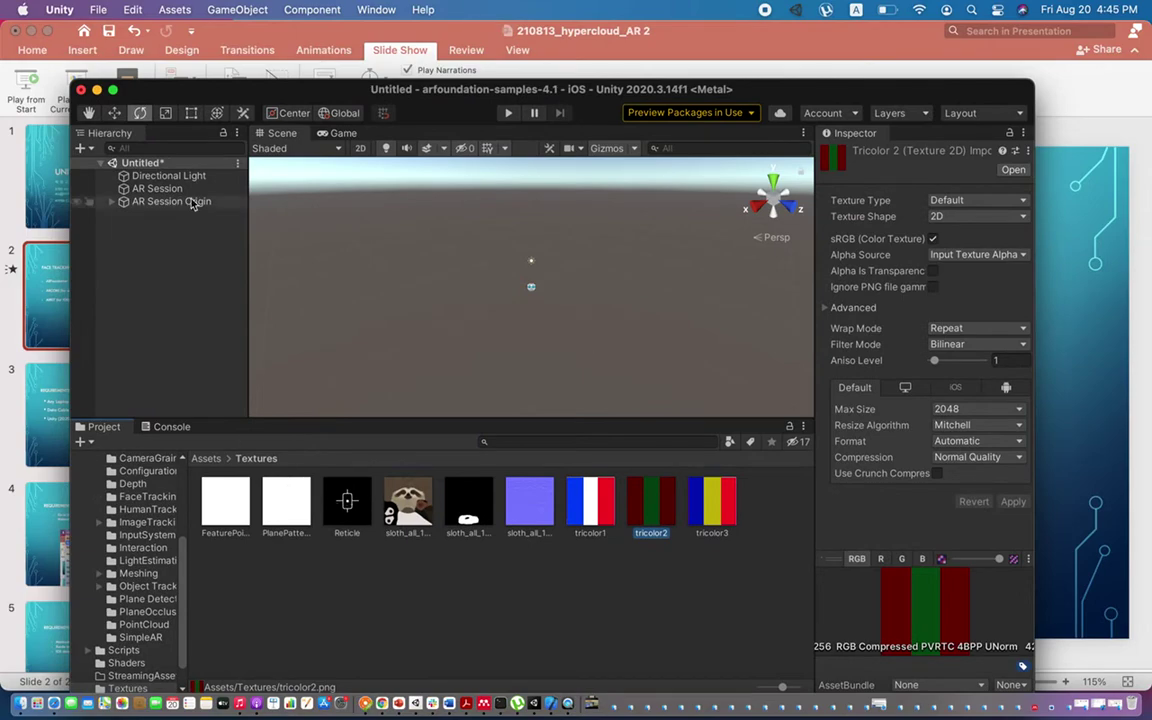
# Locate the AR Session Origin's assigned face prefab in the project and review its material's albedo and other maps.
pyautogui.click(152, 201)
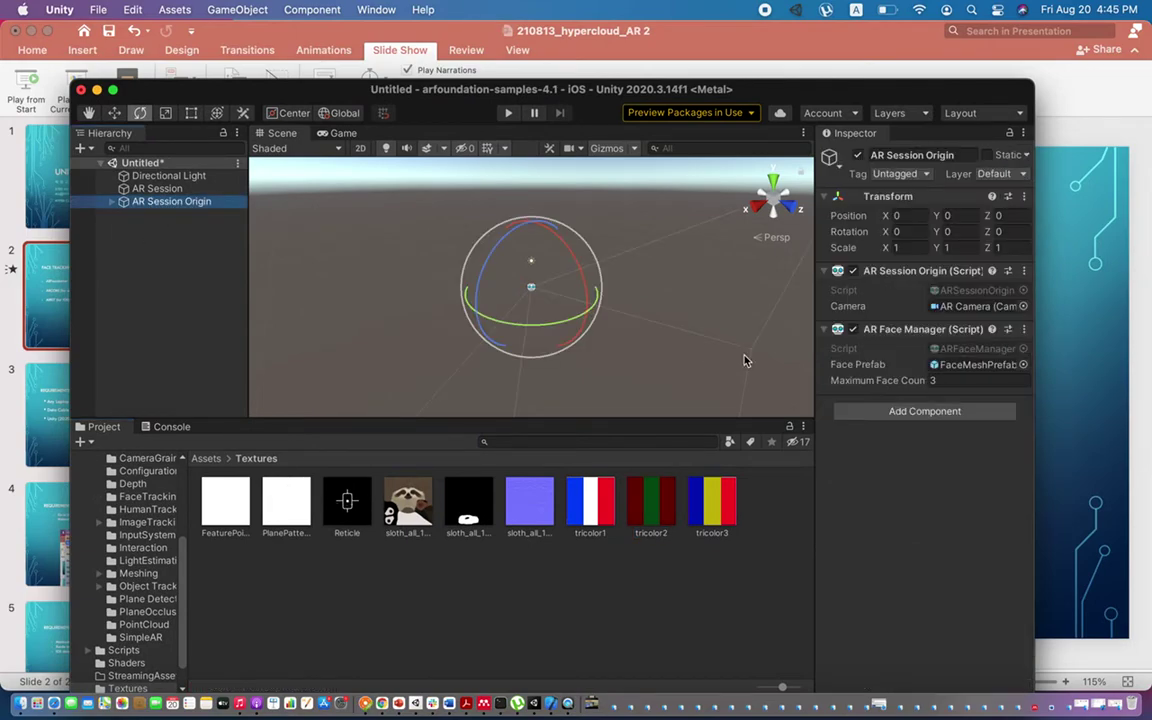
pyautogui.click(970, 366)
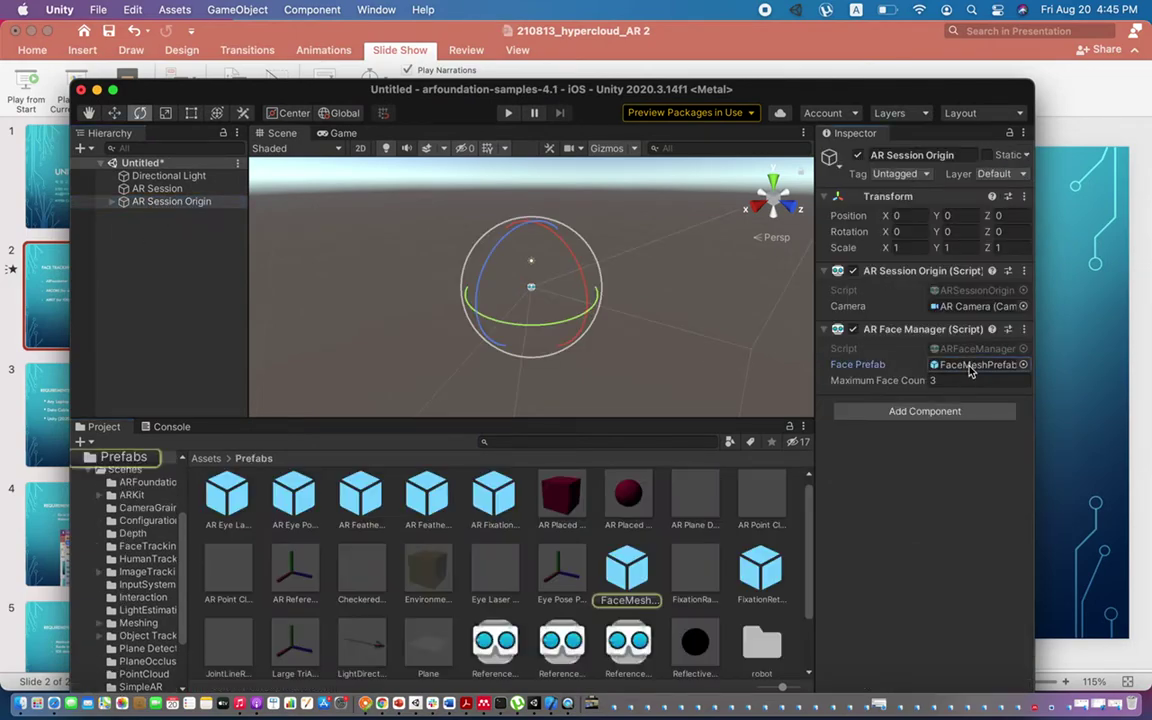
pyautogui.click(627, 578)
pyautogui.scroll(-10, 870, 545)
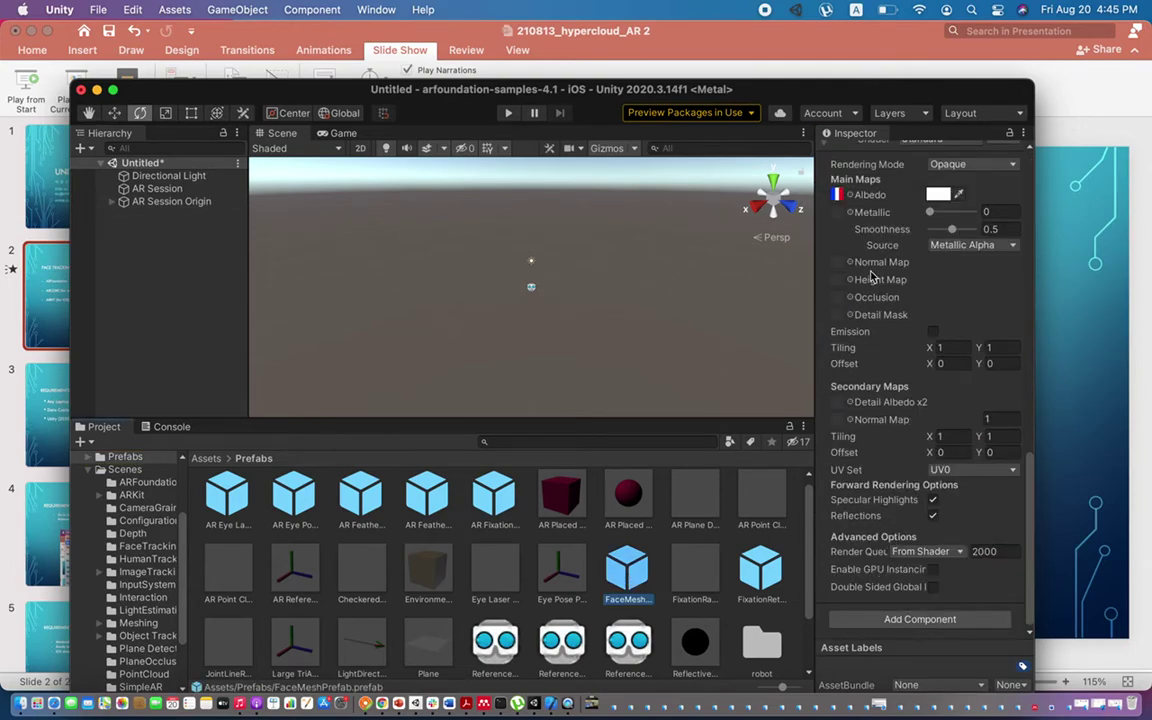
# Replace the albedo texture of the FaceMeshPrefab's TriColor1 material with tricolor3 from the Textures folder.
pyautogui.click(837, 194)
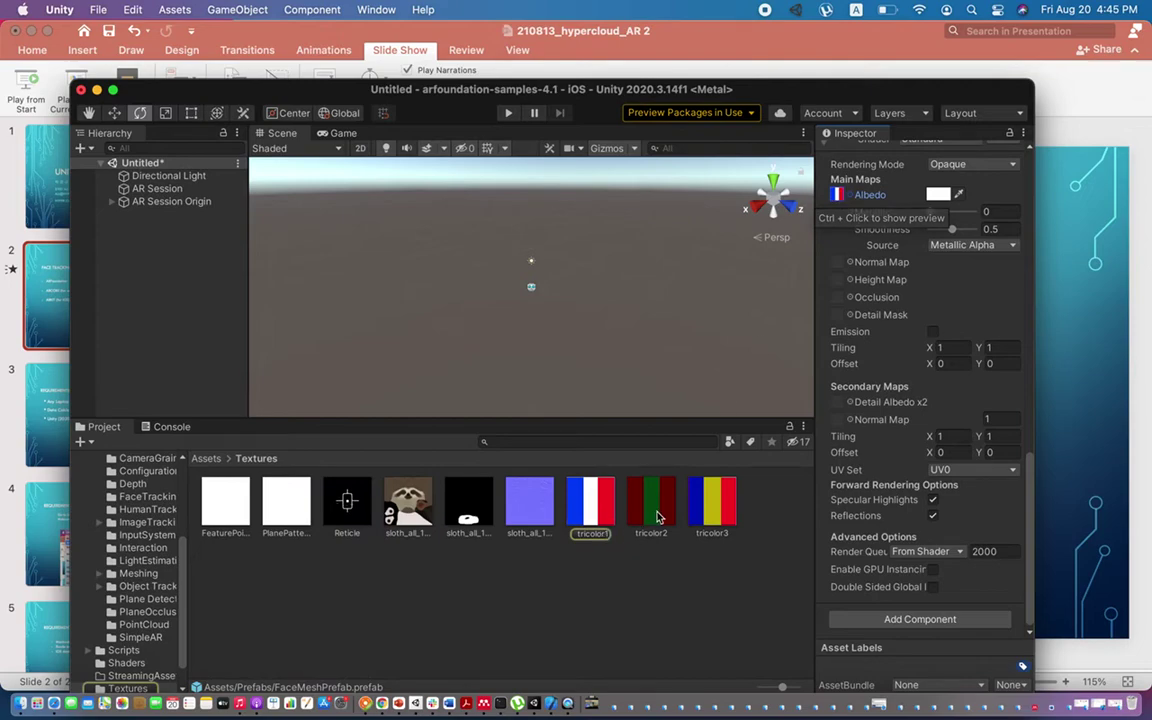
pyautogui.scroll(10, 852, 190)
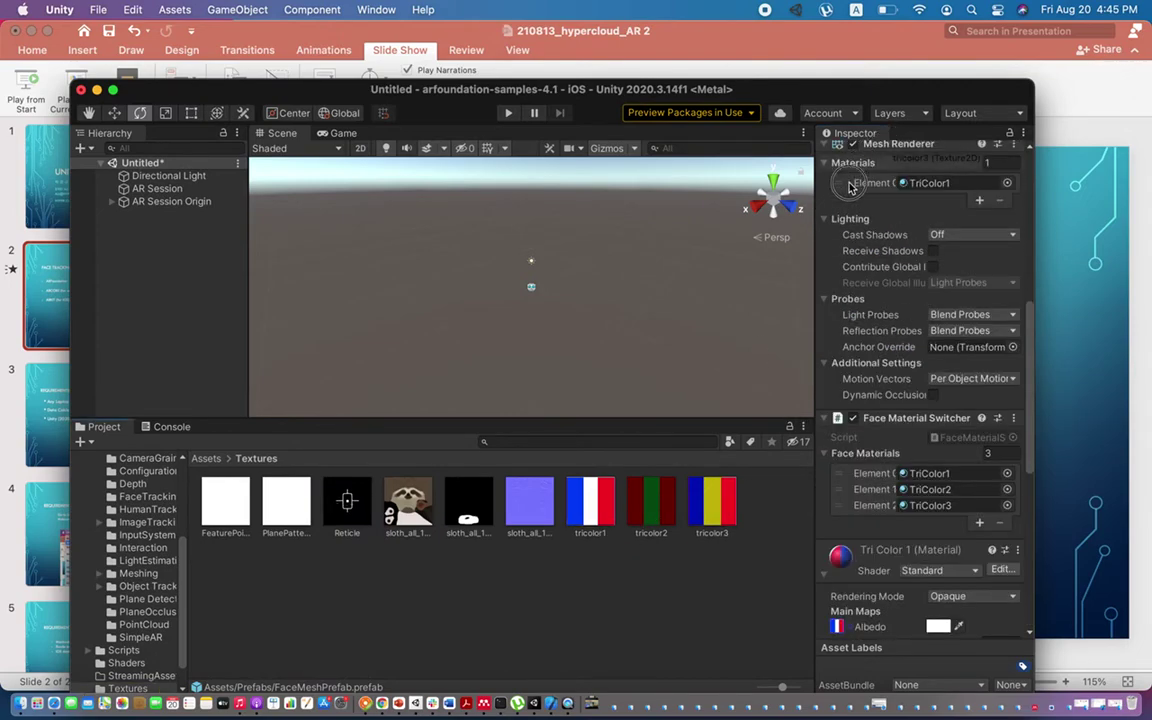
pyautogui.scroll(-3, 852, 611)
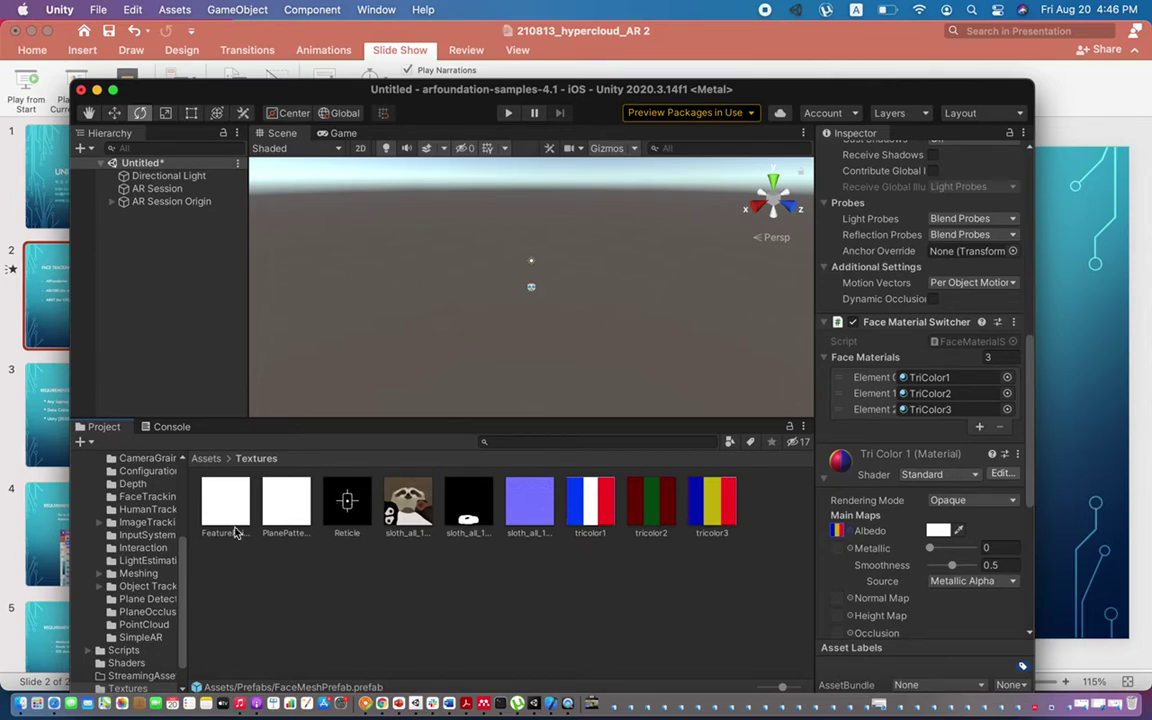
# Switch to the PowerPoint presentation and go through the tutorial slides up to slide 15 on building the project.
pyautogui.click(43, 317)
pyautogui.click(75, 434)
pyautogui.press('Down')
pyautogui.press('Down')
pyautogui.press('Down')
pyautogui.press('Down')
pyautogui.press('Down')
pyautogui.press('Down')
pyautogui.press('Down')
pyautogui.press('Down')
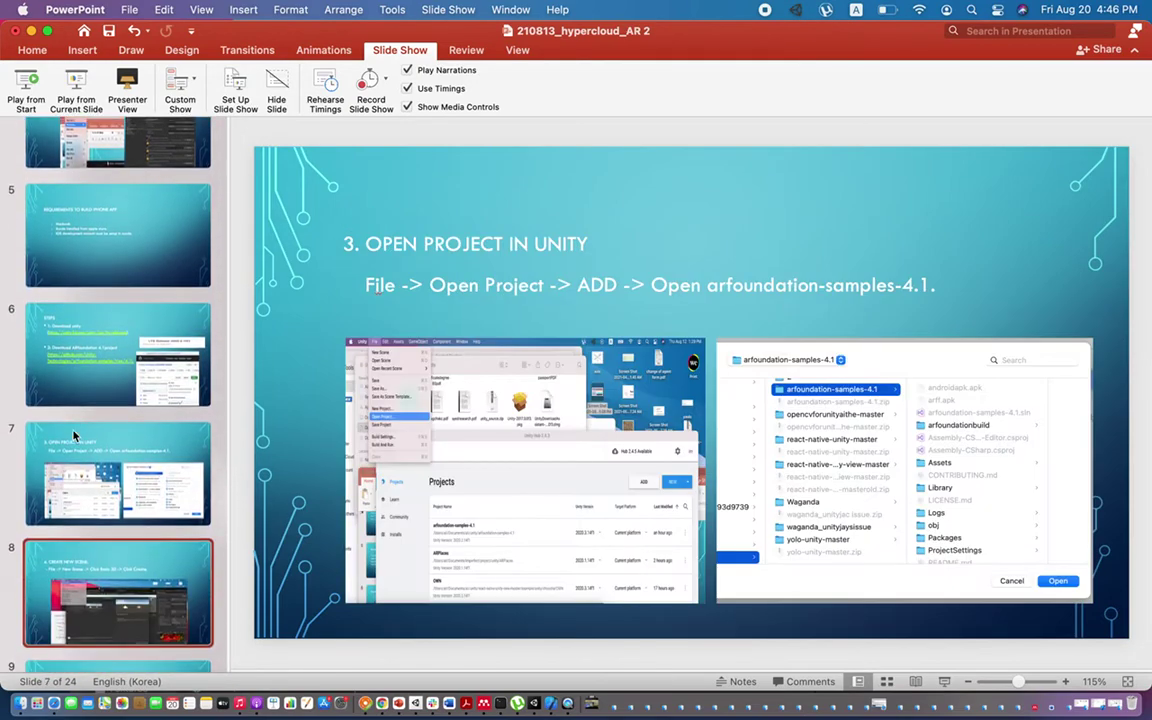
pyautogui.press('Down')
pyautogui.press('Down')
pyautogui.press('Down')
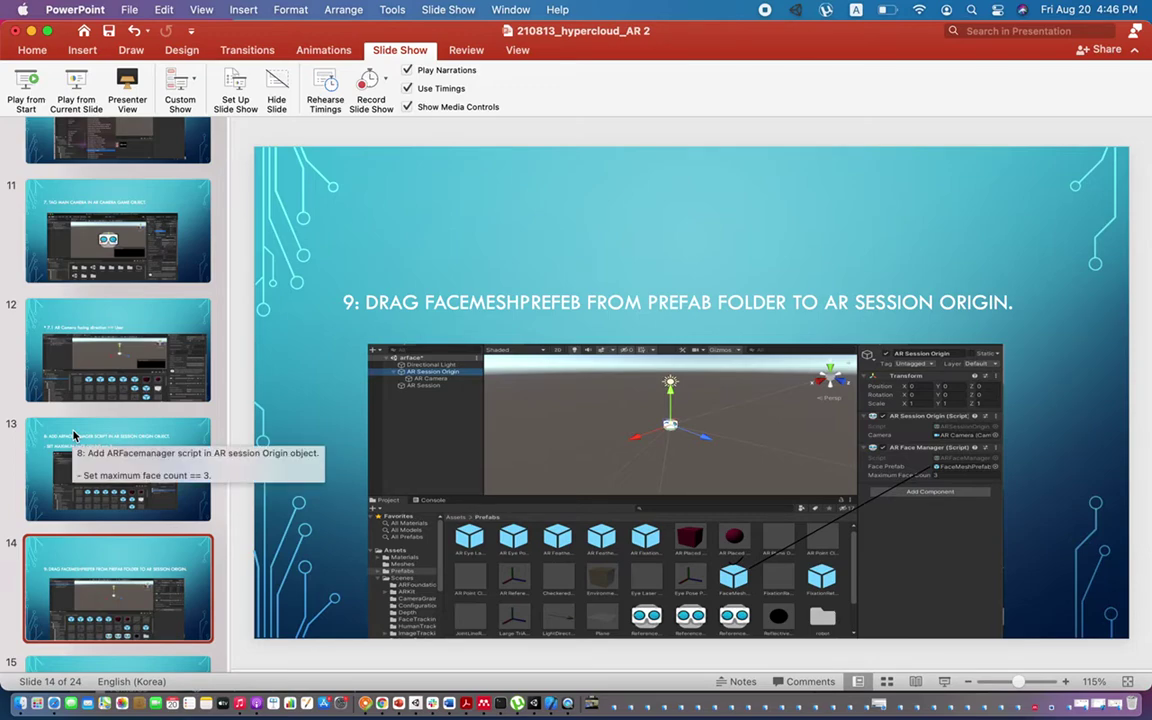
pyautogui.press('Down')
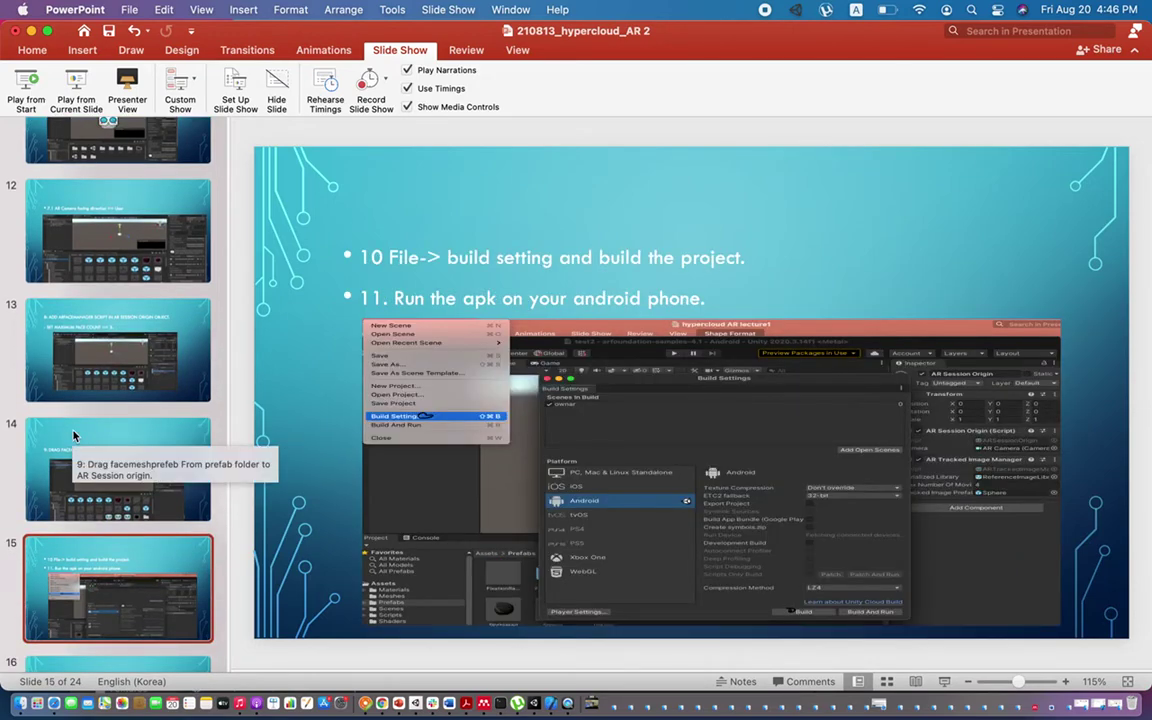
# Review slide 14 on assigning the face mesh prefab again and return to the build instructions on slide 15.
pyautogui.press('Up')
pyautogui.press('Up')
pyautogui.press('Down')
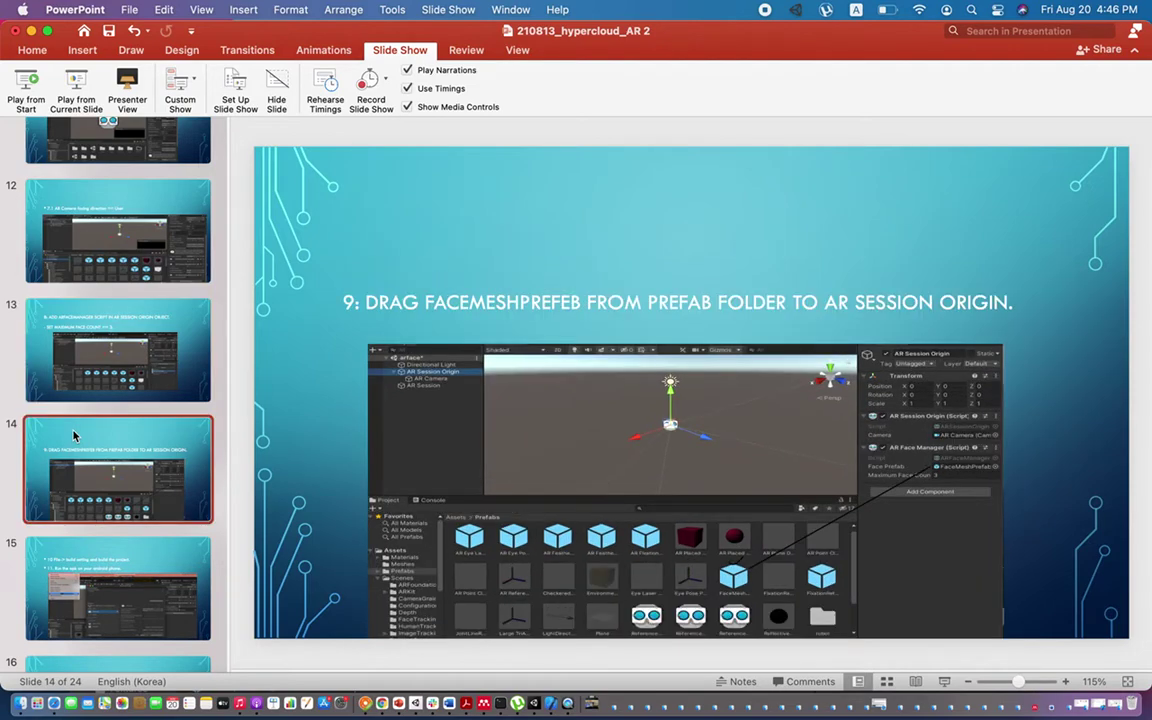
pyautogui.press('Down')
pyautogui.press('Up')
pyautogui.press('Down')
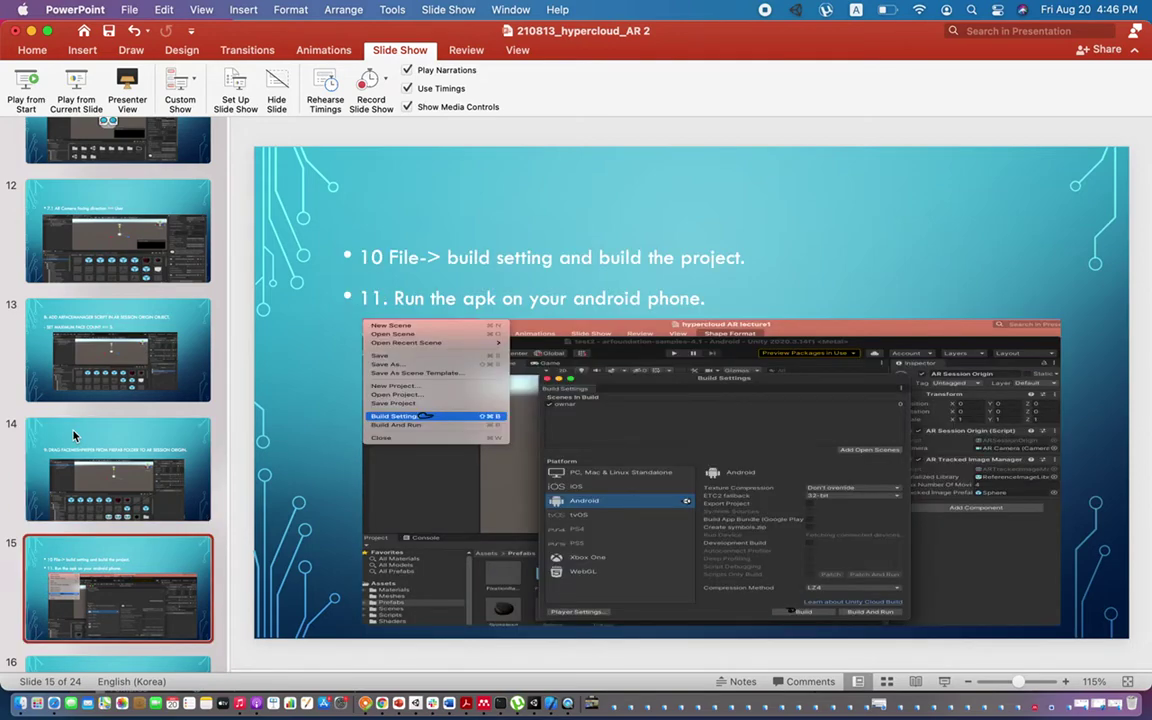
# Switch to Unity, open the build settings and select Android in the platform list.
pyautogui.click(536, 705)
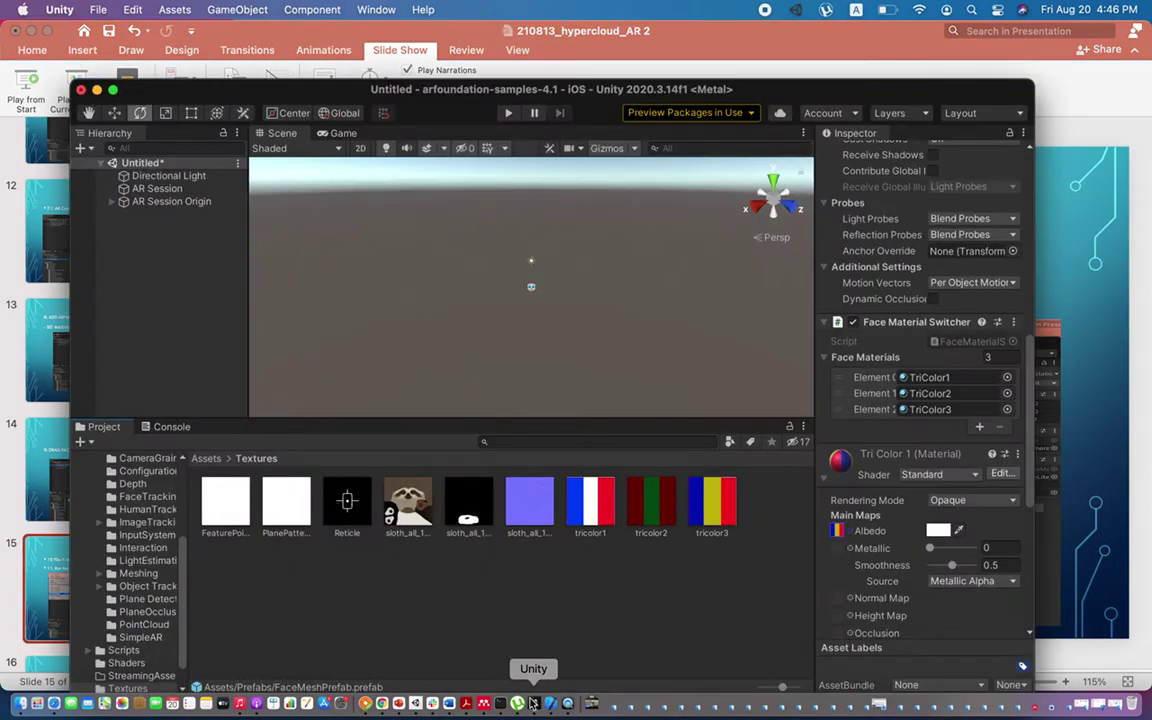
pyautogui.click(98, 9)
pyautogui.click(125, 218)
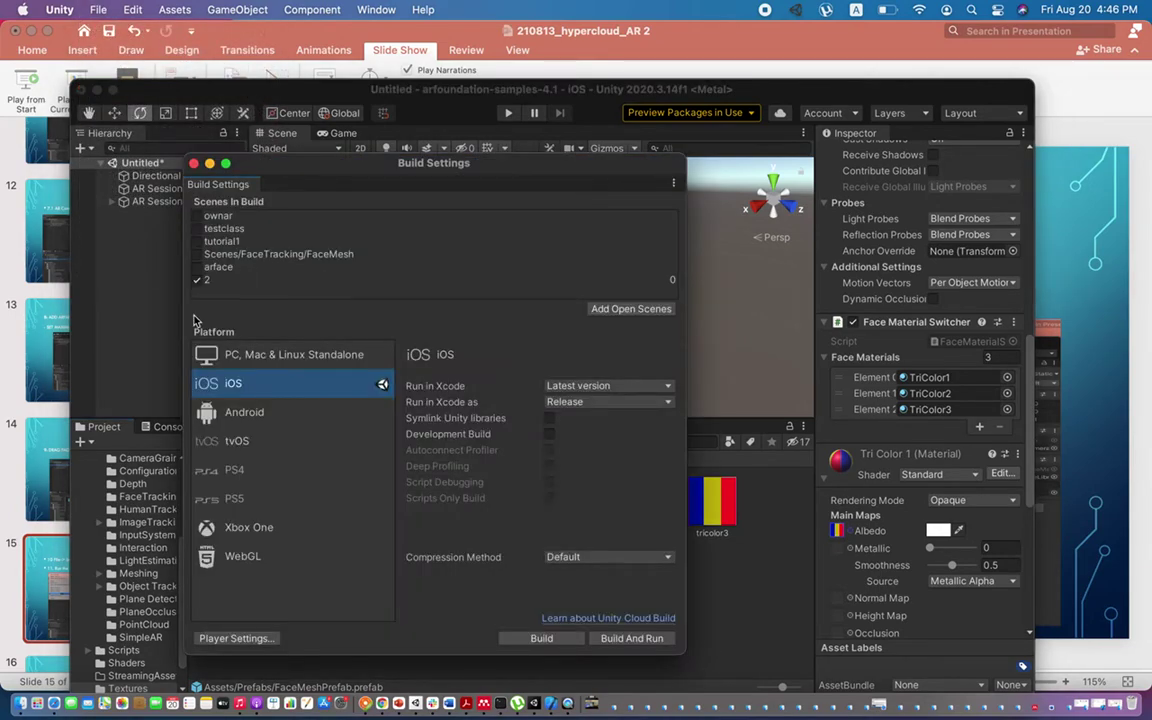
pyautogui.click(246, 414)
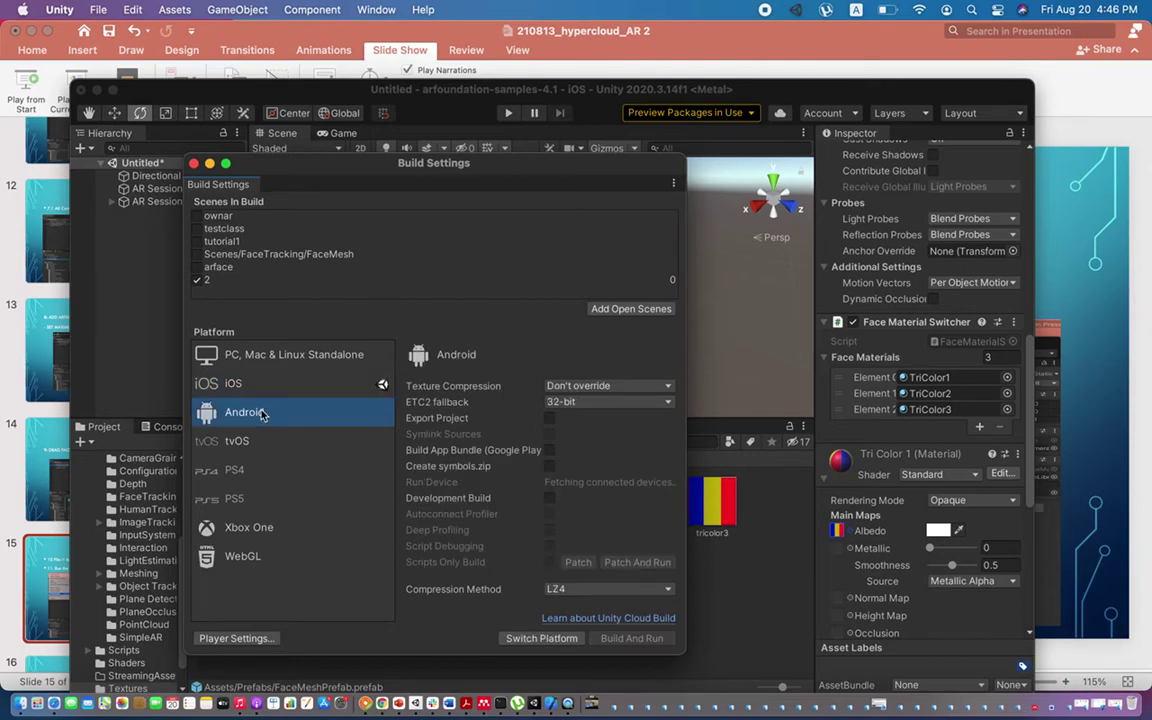
# Add the open scene to the build, saving it as 4 in the Assets folder.
pyautogui.click(631, 309)
pyautogui.click(516, 190)
pyautogui.write('4')
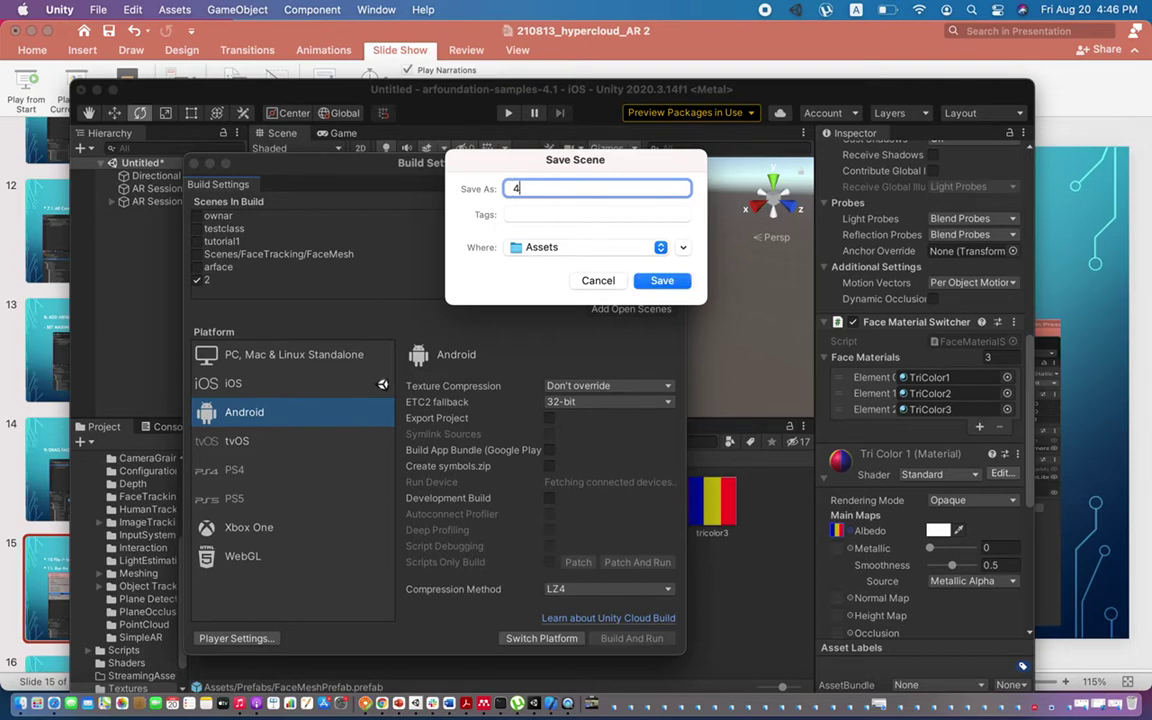
pyautogui.click(660, 280)
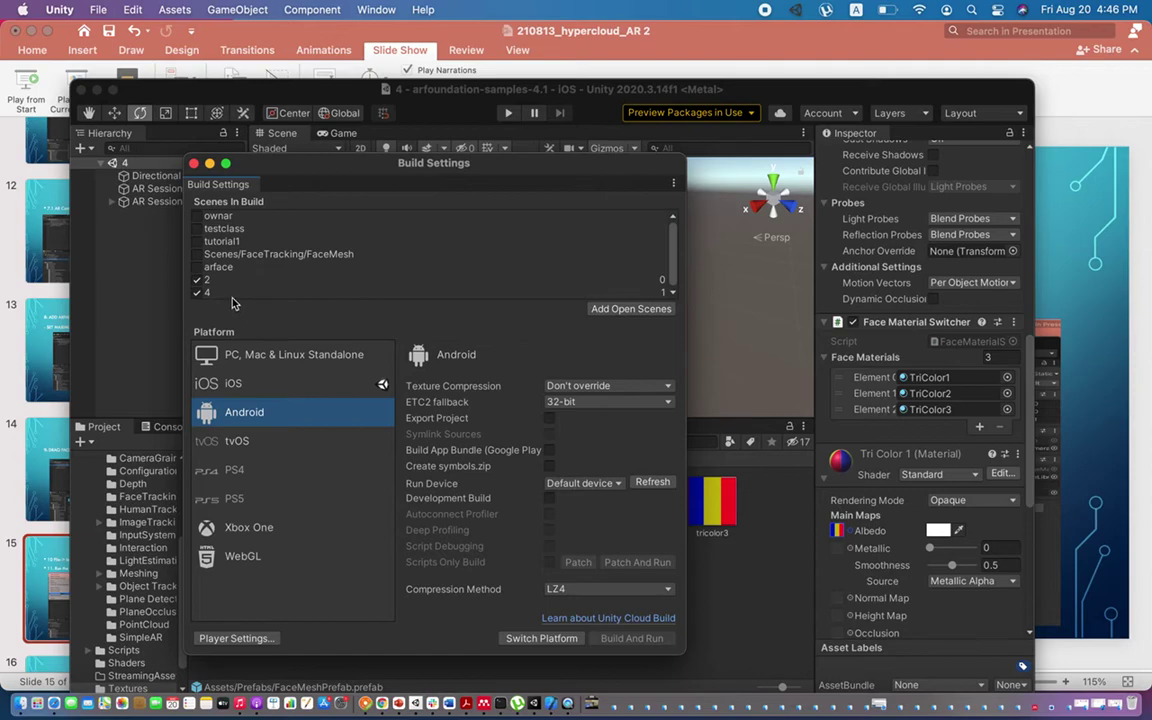
# Exclude scene 2 from the build and switch the build platform to Android.
pyautogui.click(197, 279)
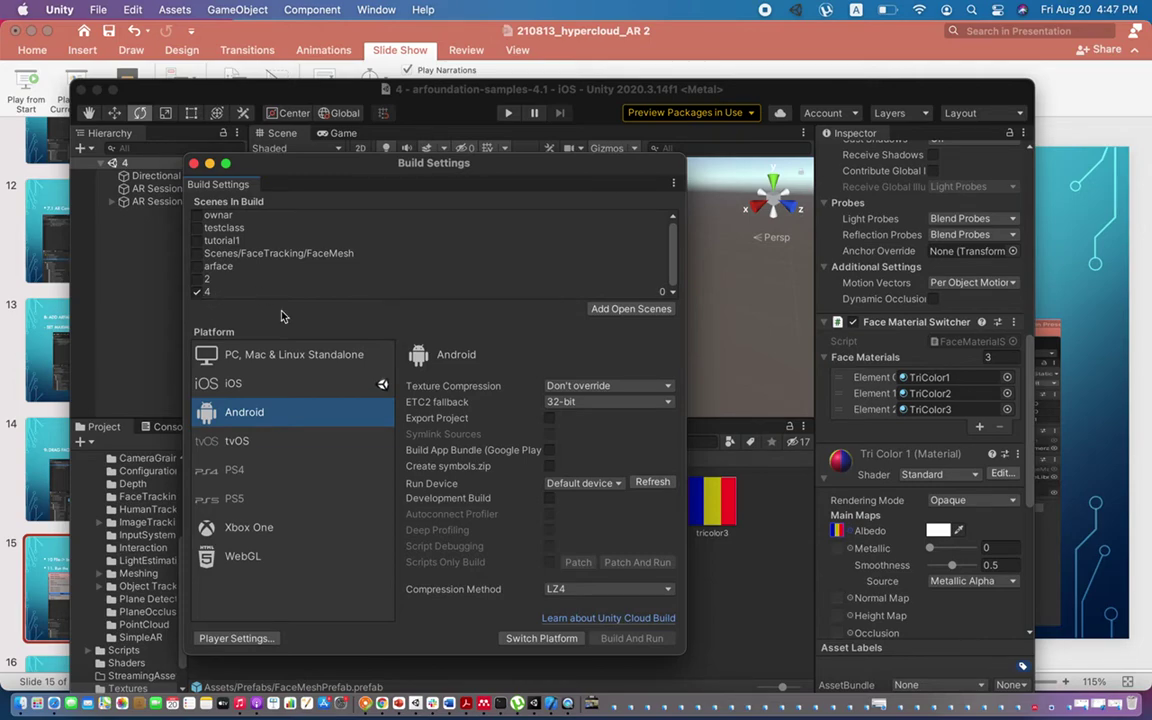
pyautogui.click(538, 640)
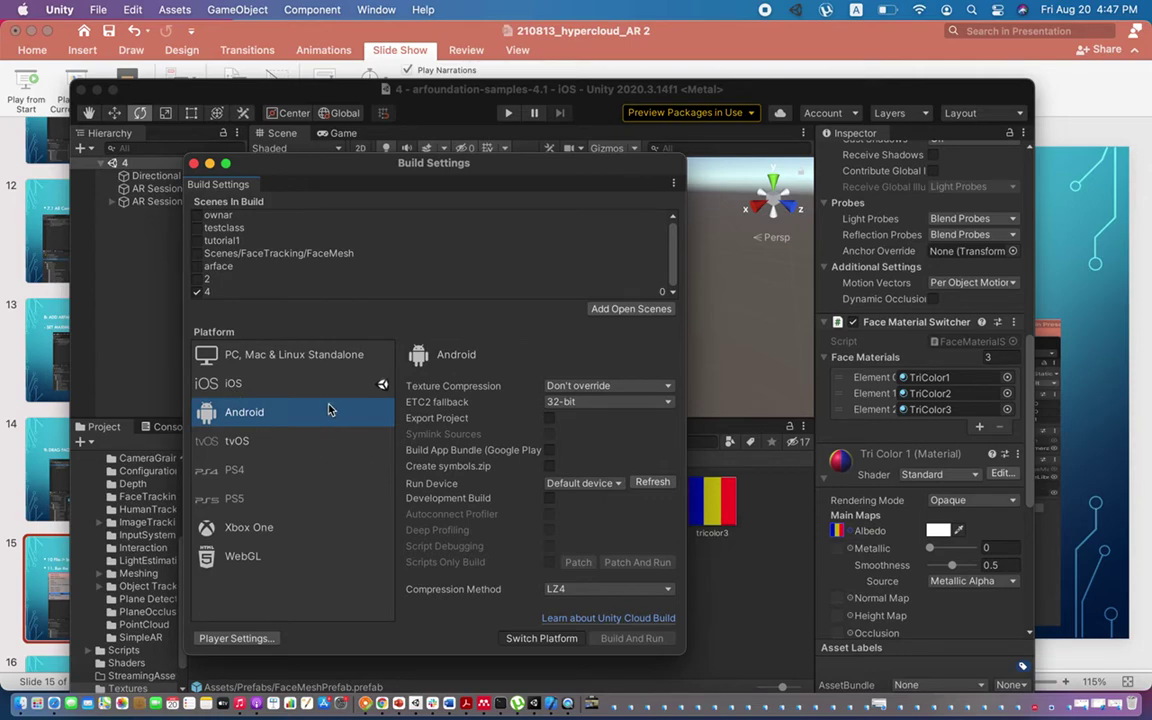
# Switch to Xcode, review the run and destination commands for the Unity-iPhone project, and close its window.
pyautogui.click(551, 704)
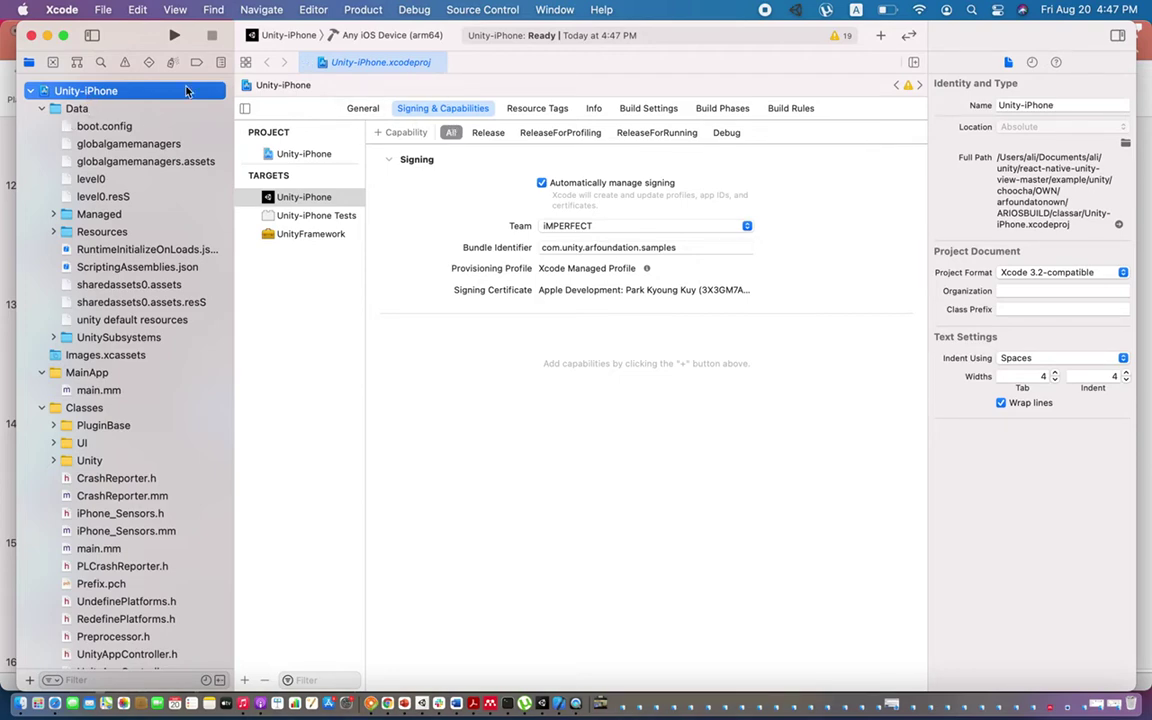
pyautogui.press('Return')
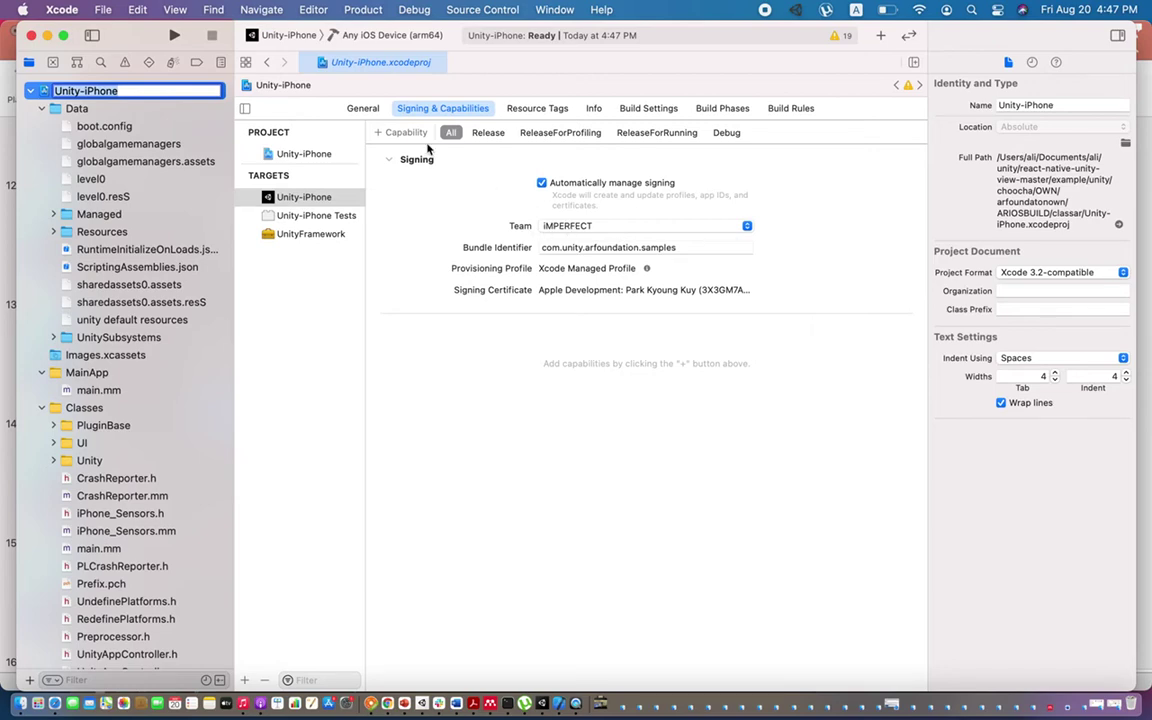
pyautogui.click(365, 9)
pyautogui.moveTo(372, 253)
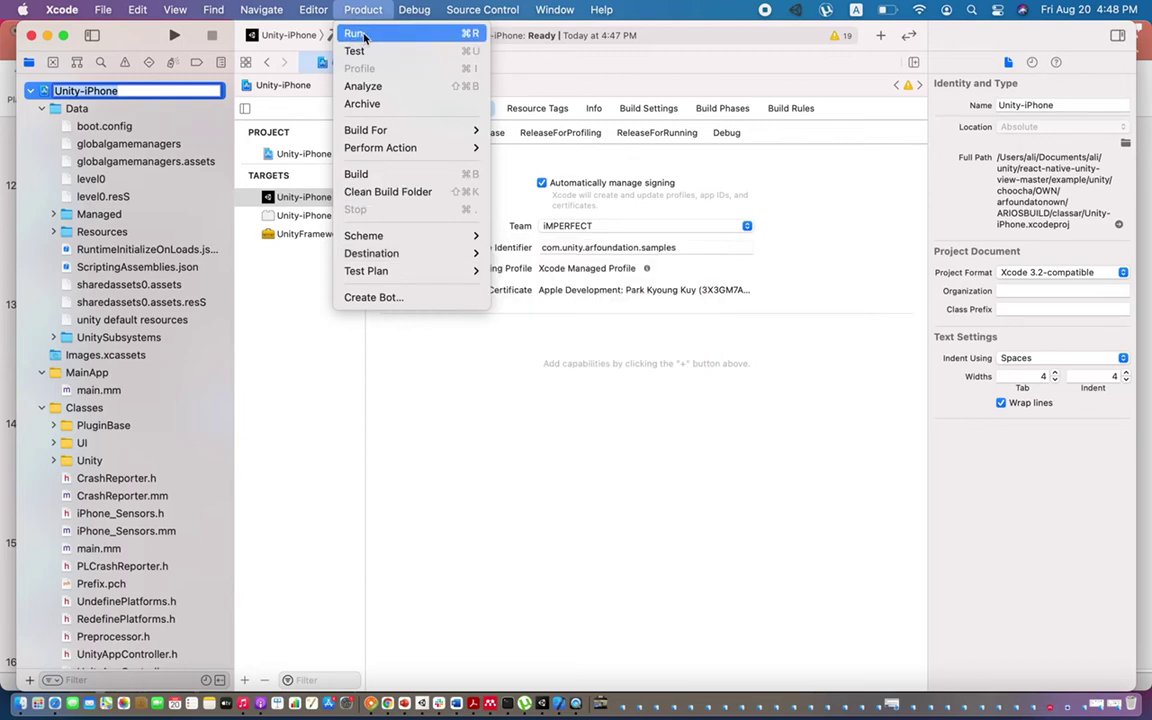
pyautogui.click(32, 38)
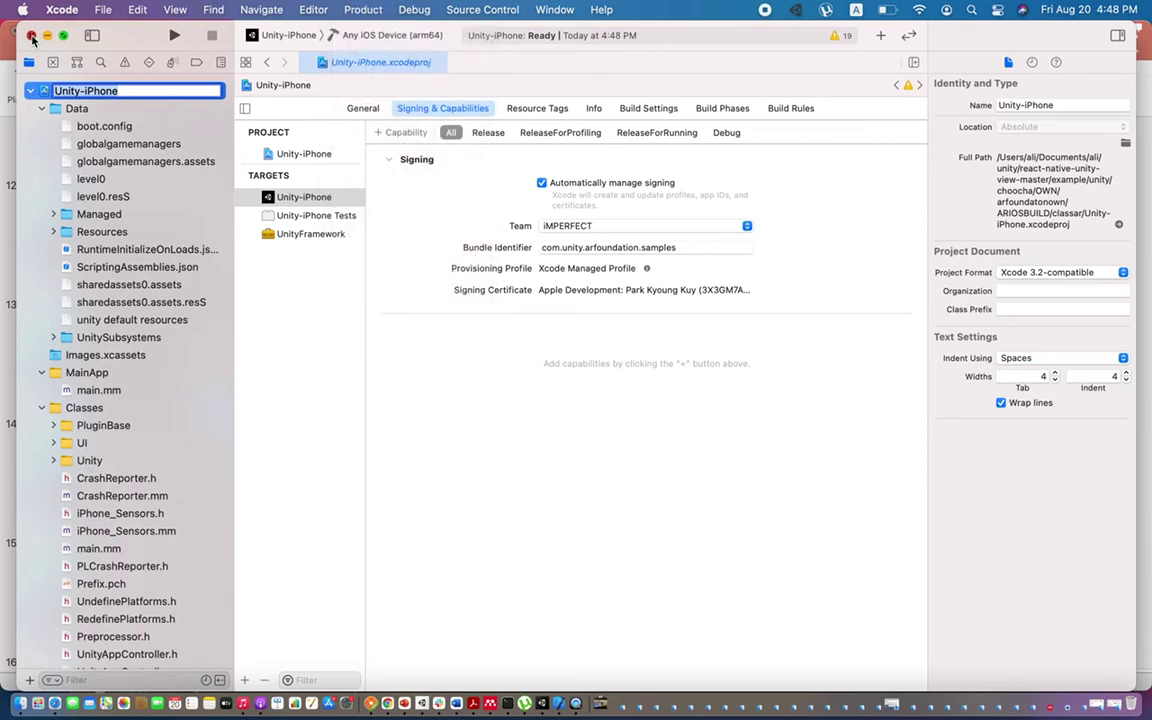
pyautogui.click(32, 38)
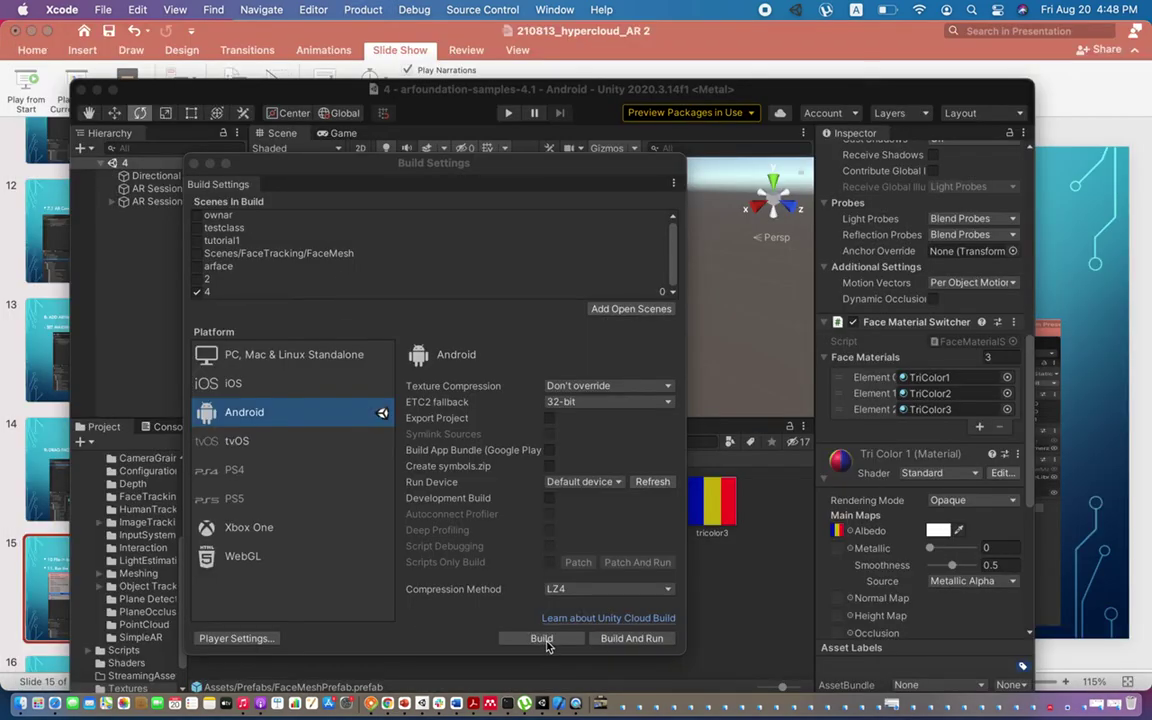
# Start an Android build as far as the prompt for the output file name, and cancel it.
pyautogui.moveTo(508, 168); pyautogui.dragTo(569, 115)
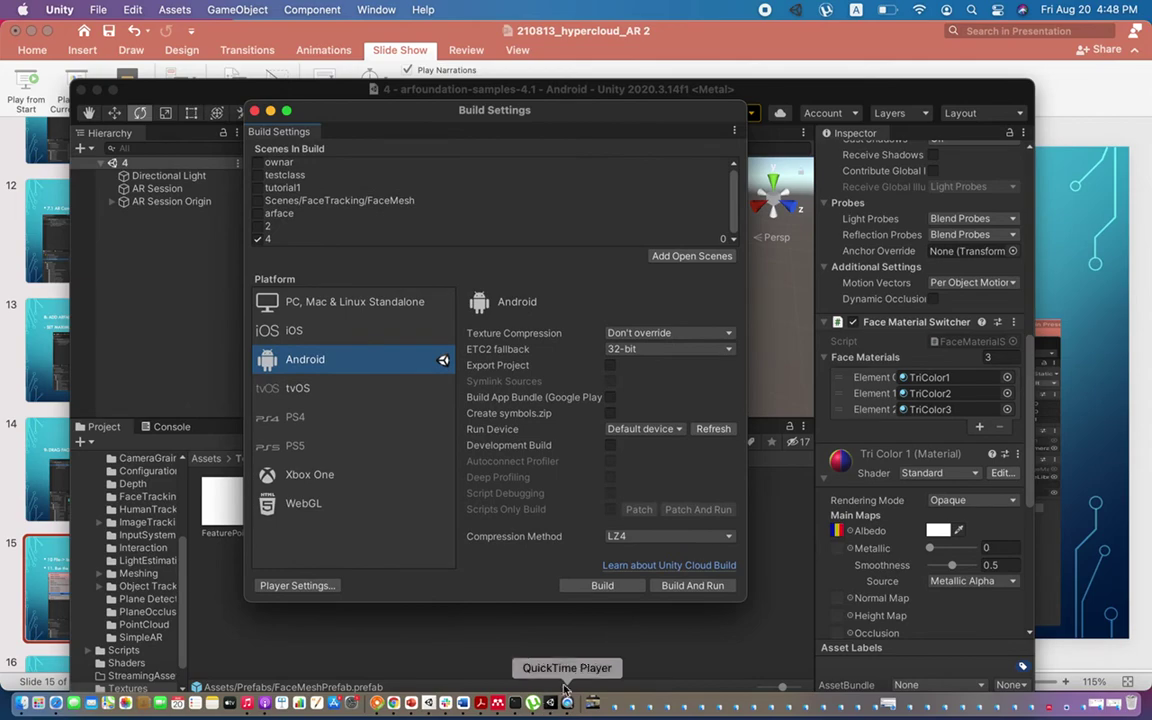
pyautogui.click(598, 586)
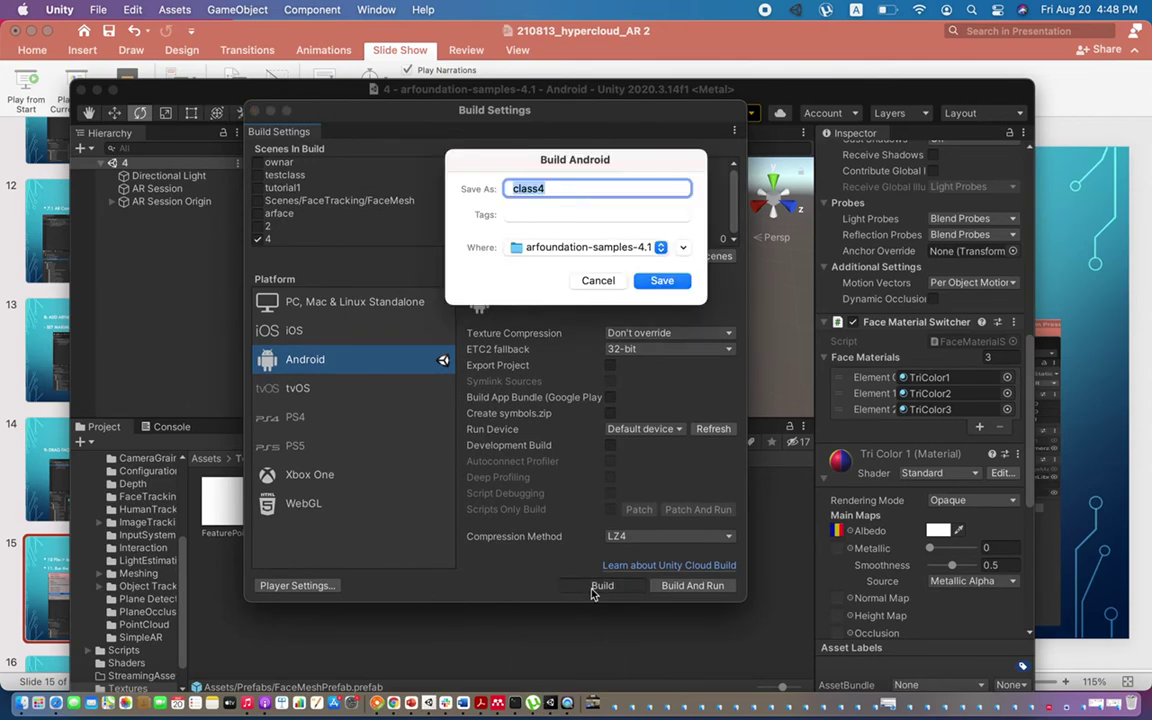
pyautogui.click(549, 188)
pyautogui.click(598, 282)
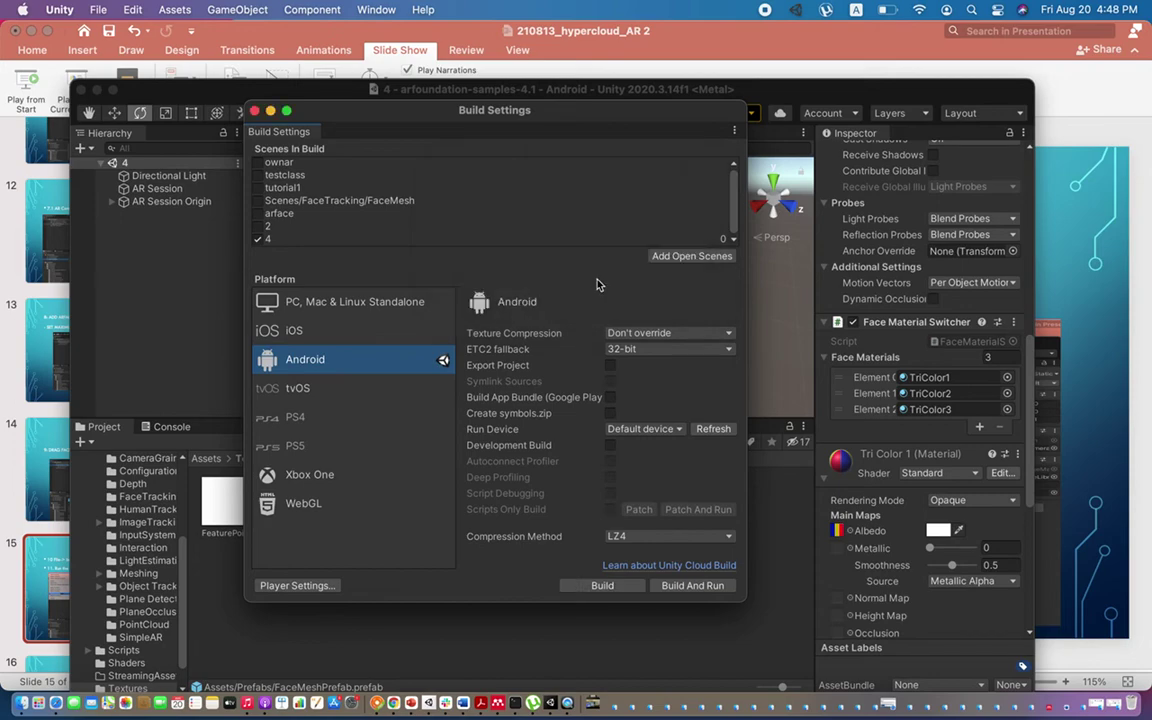
# Select iOS in the platform list, and browse back to the Documents folder in Finder before closing that window.
pyautogui.click(288, 336)
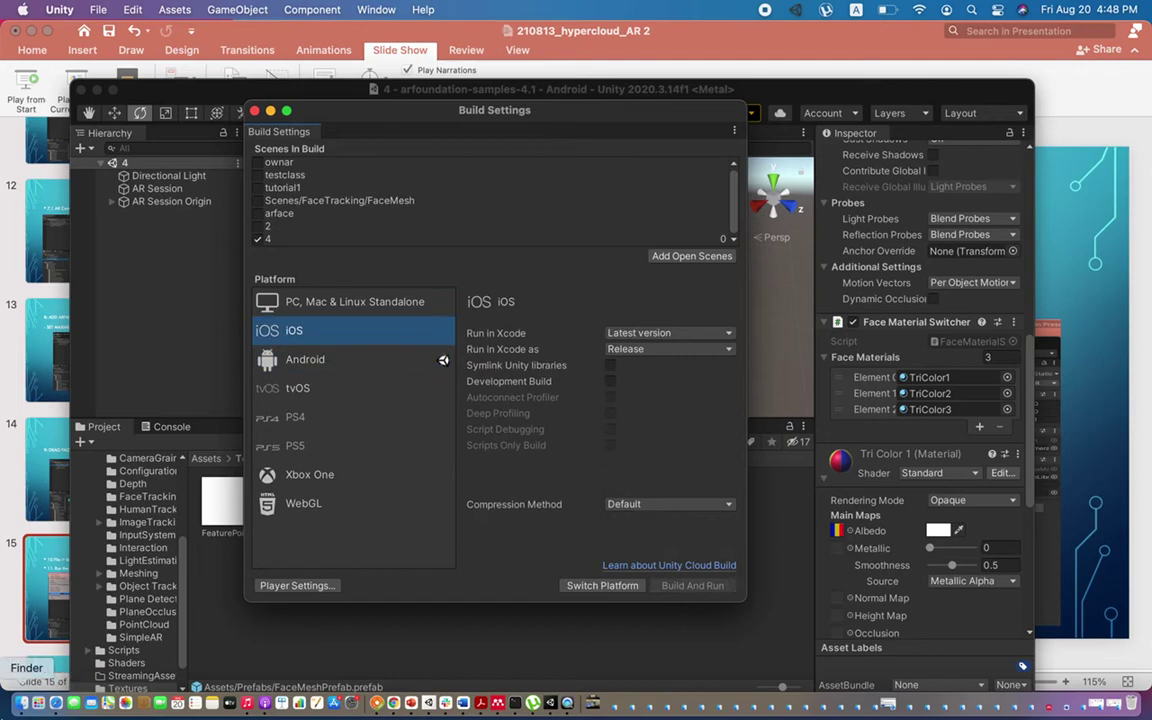
pyautogui.click(22, 703)
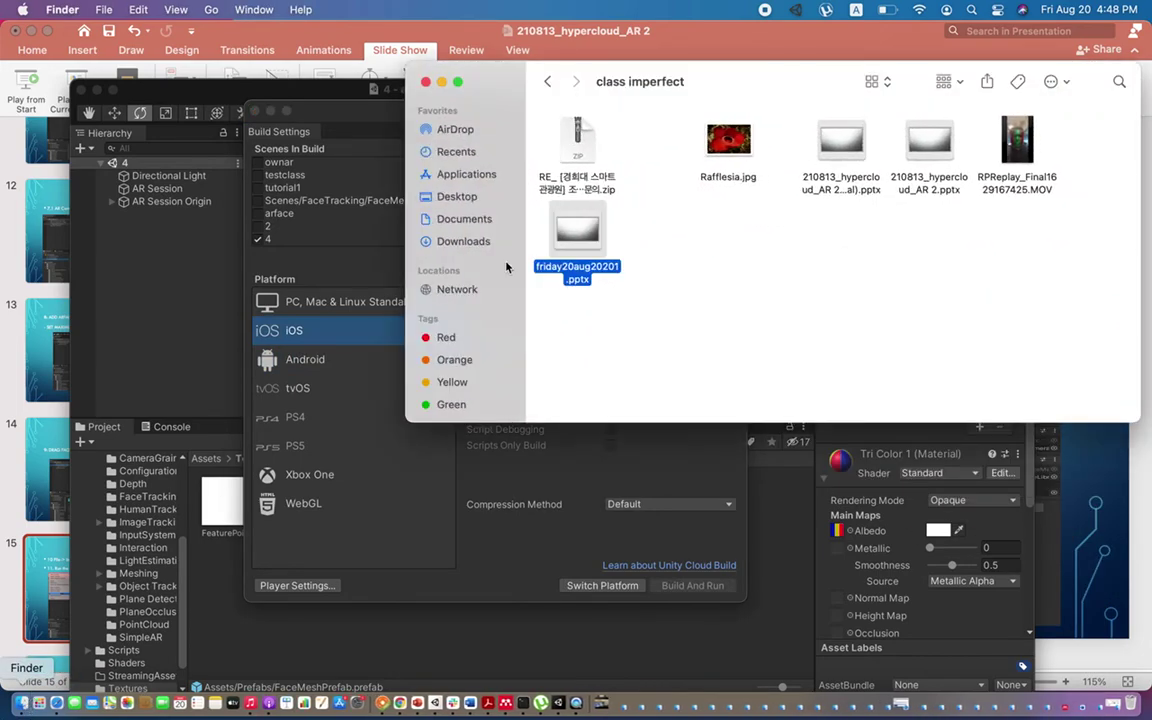
pyautogui.click(547, 82)
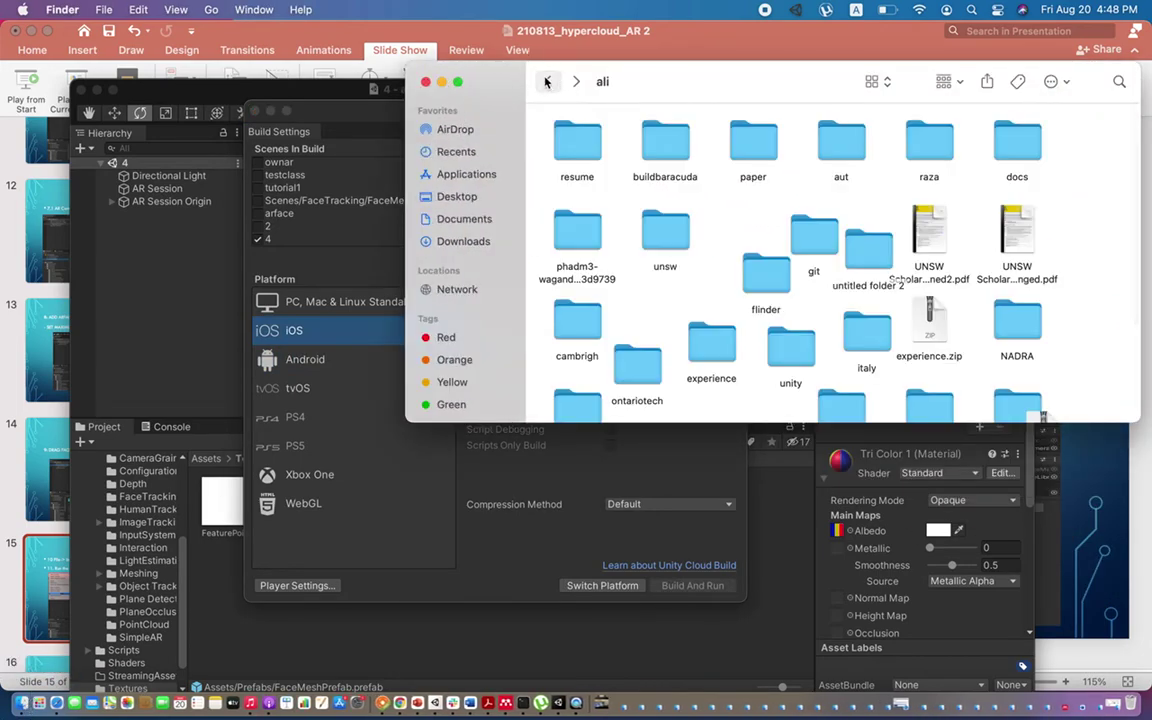
pyautogui.click(547, 82)
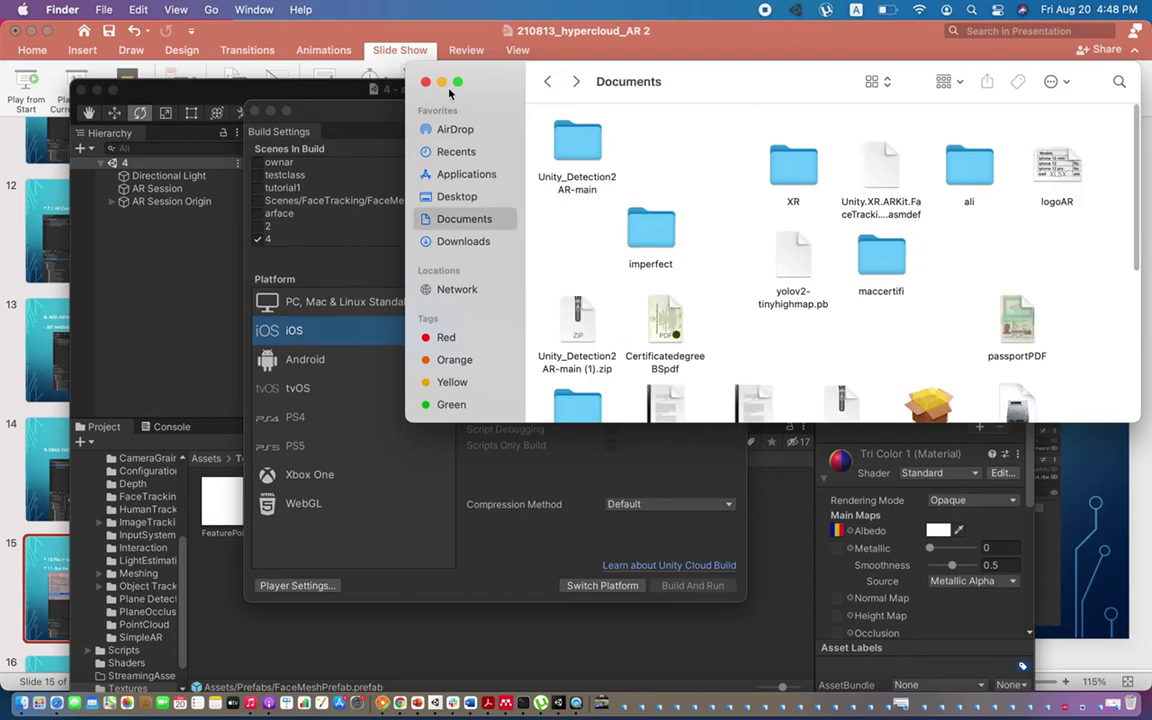
pyautogui.click(425, 82)
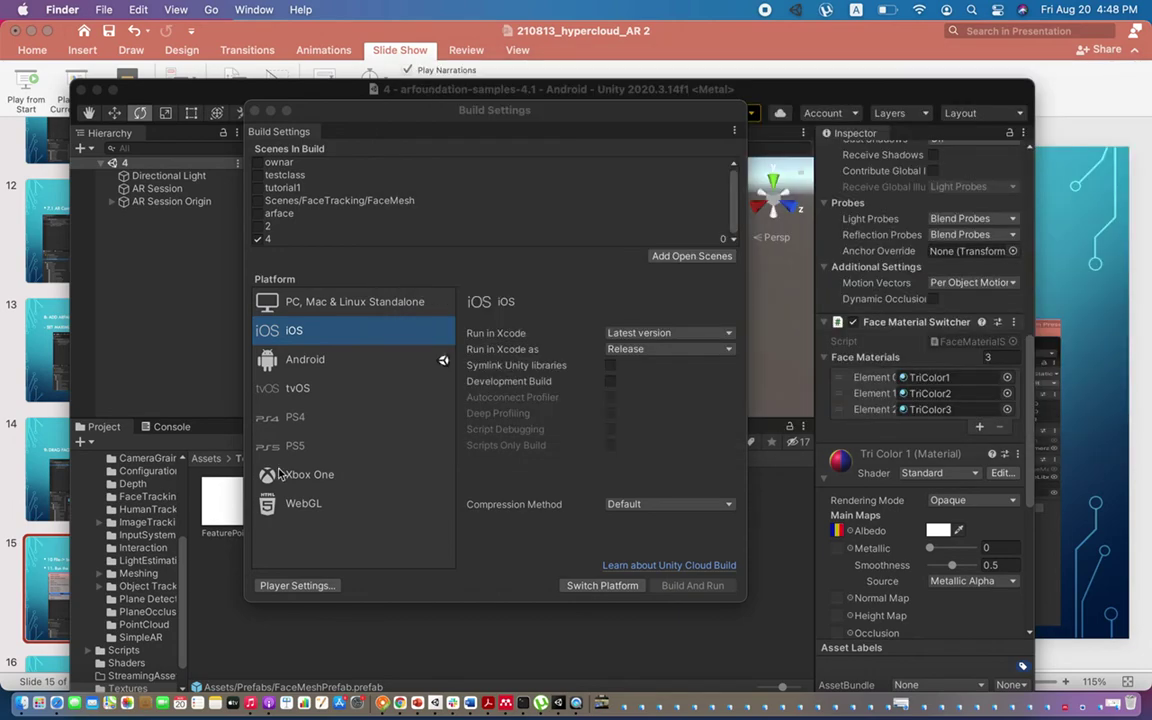
# Find the arfoundationbuild folder inside arfoundation-samples-4.1 in Finder and open its Unity-iPhone.xcodeproj in Xcode.
pyautogui.click(24, 707)
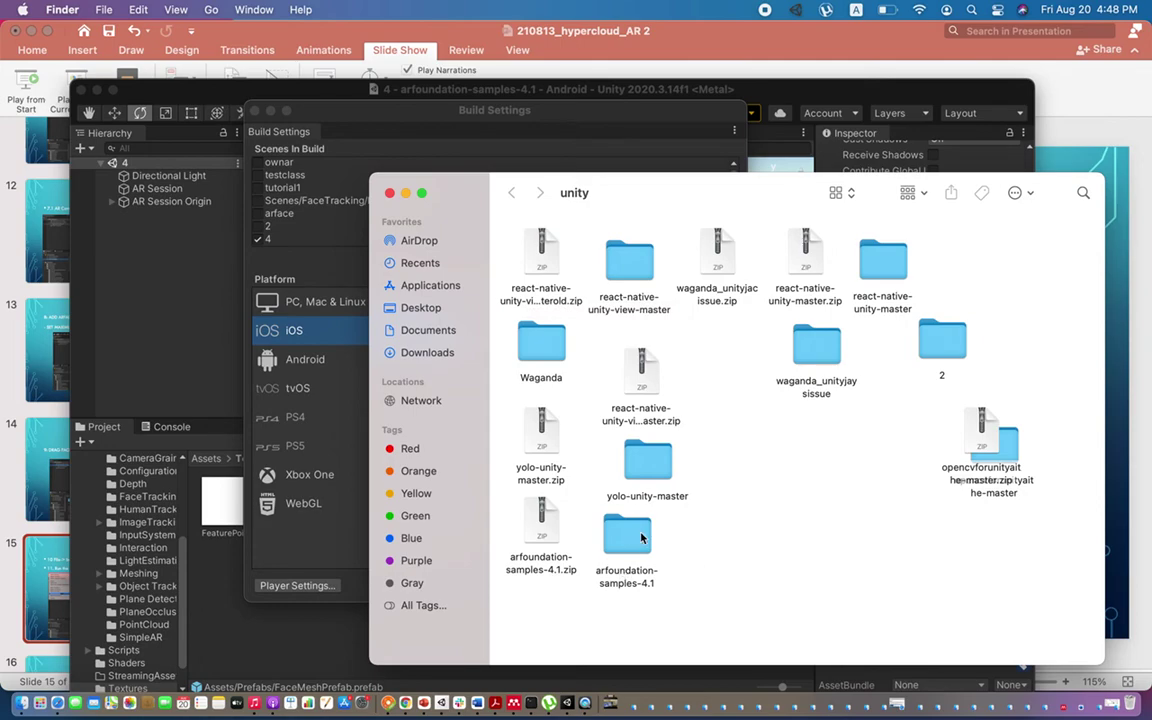
pyautogui.doubleClick(630, 535)
pyautogui.doubleClick(612, 245)
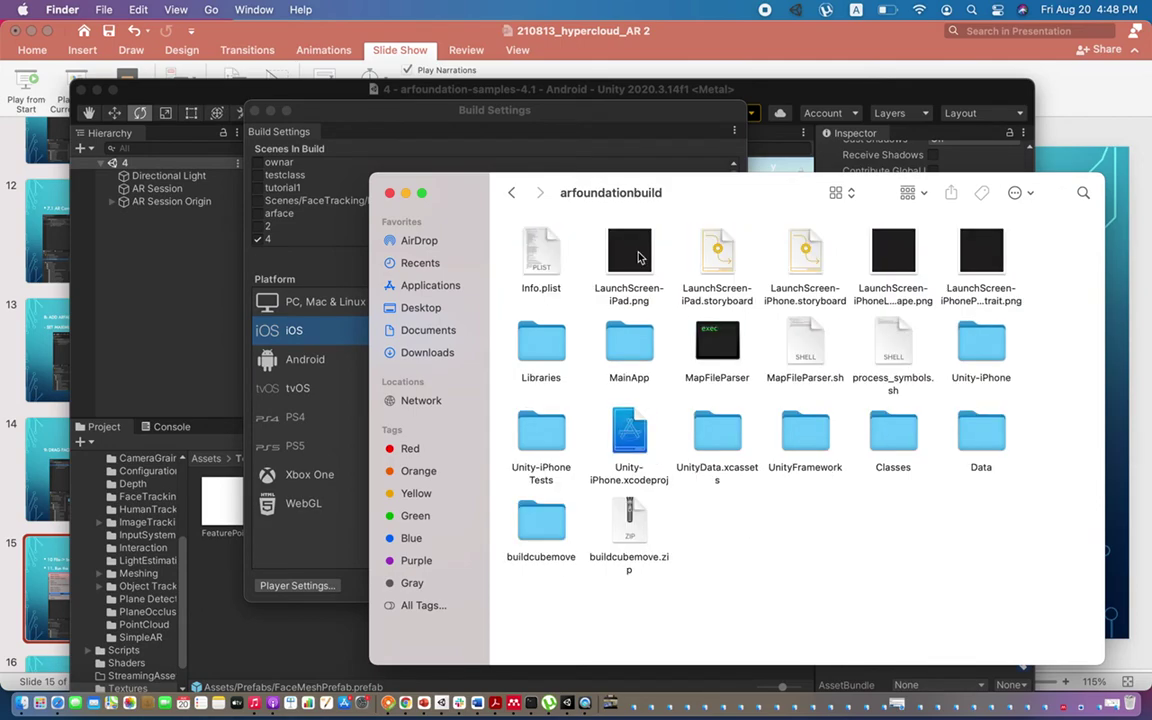
pyautogui.click(627, 455)
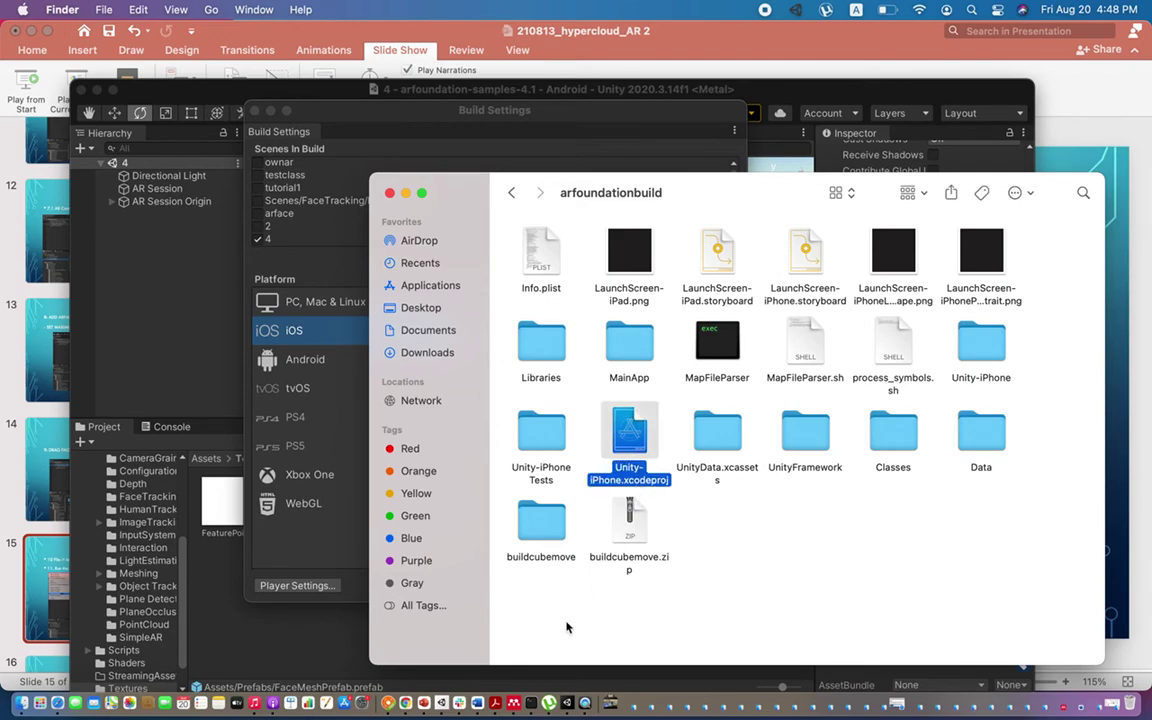
pyautogui.doubleClick(630, 440)
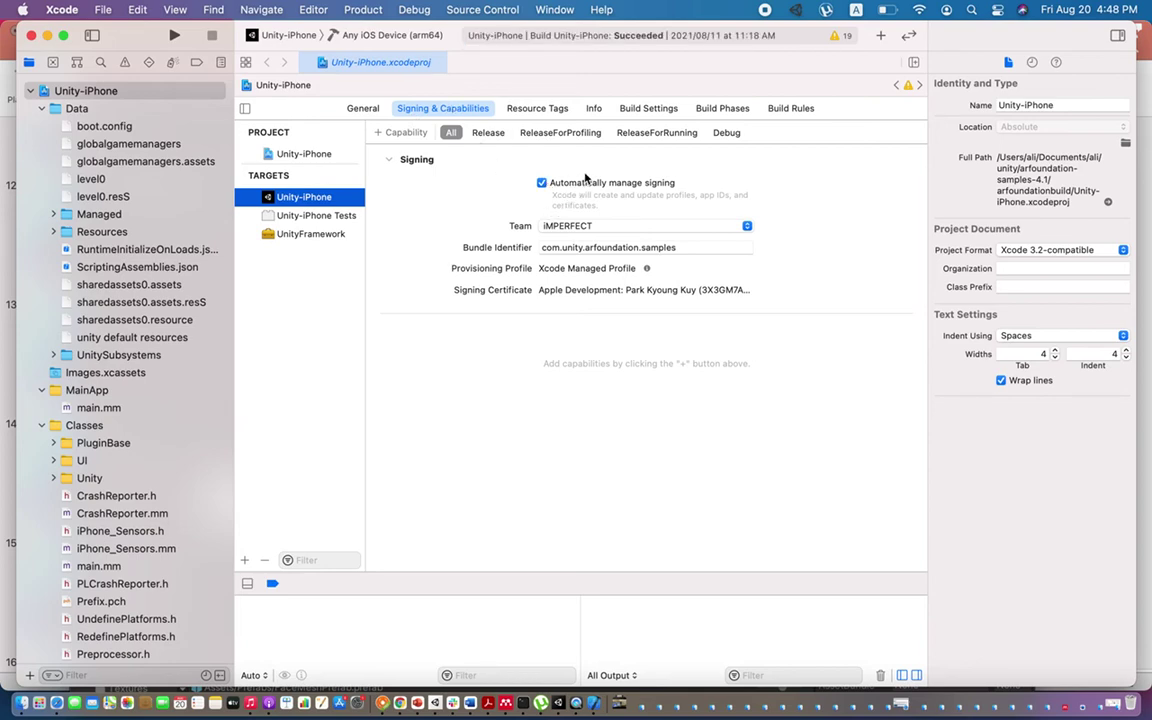
# Review the run and destination commands for the arfoundationbuild Xcode project and close the project window.
pyautogui.click(362, 10)
pyautogui.moveTo(378, 268)
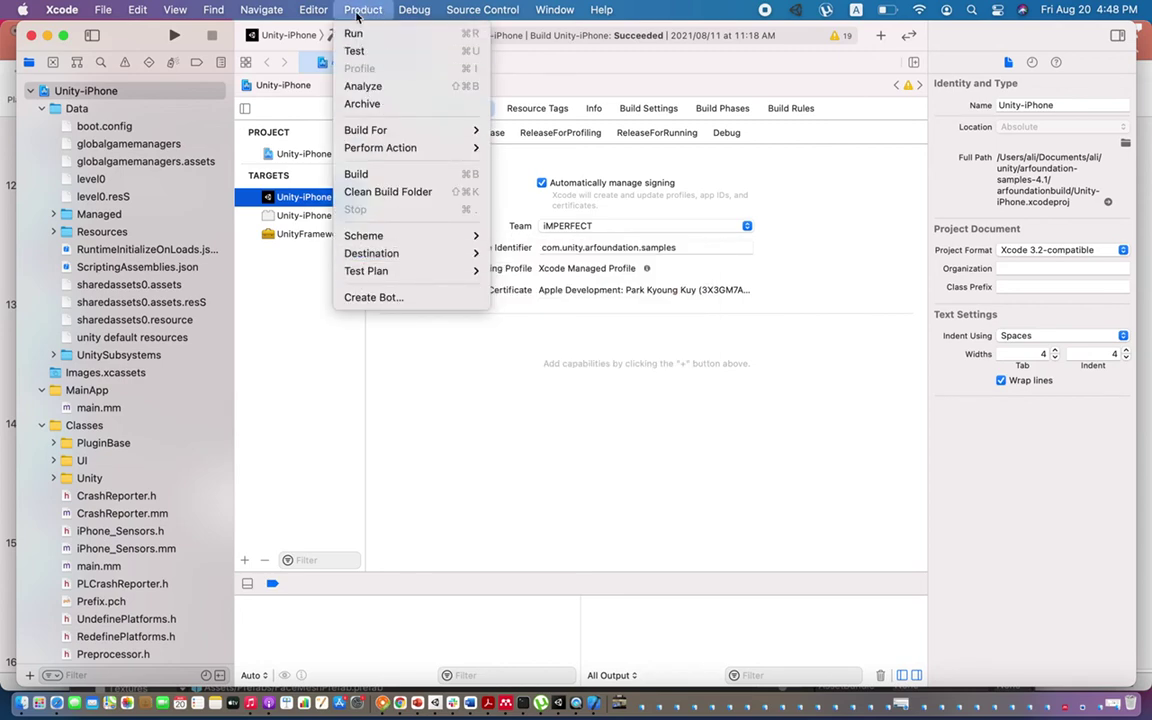
pyautogui.moveTo(174, 10)
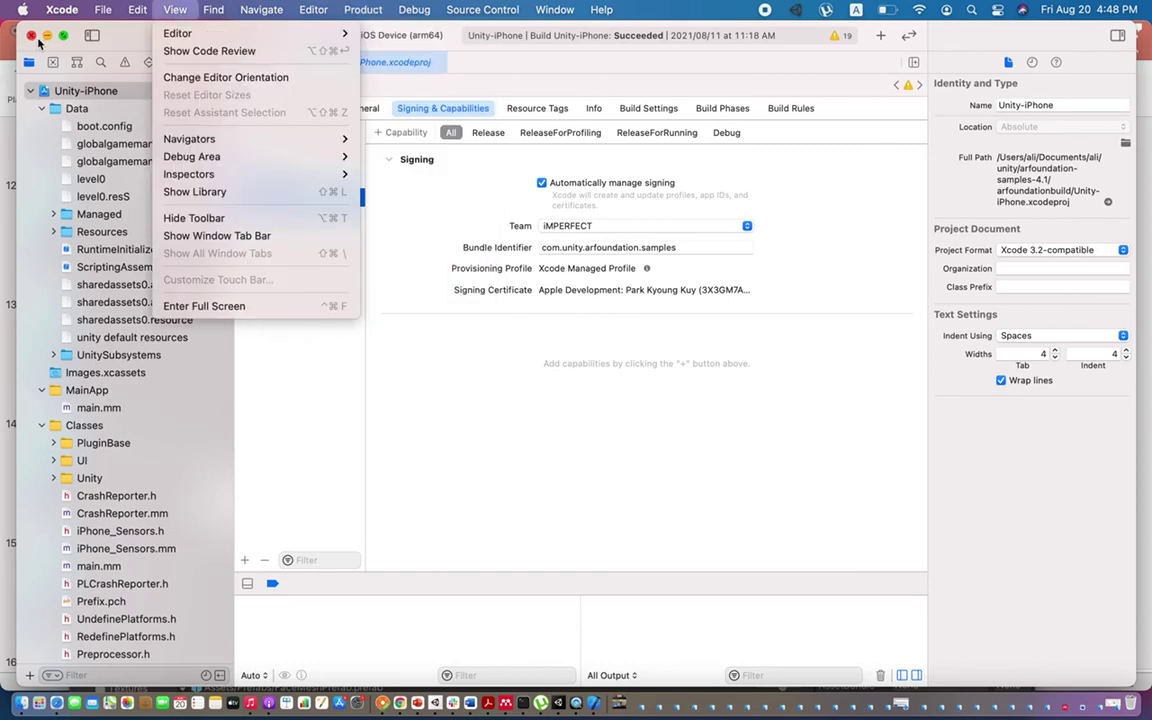
pyautogui.click(31, 36)
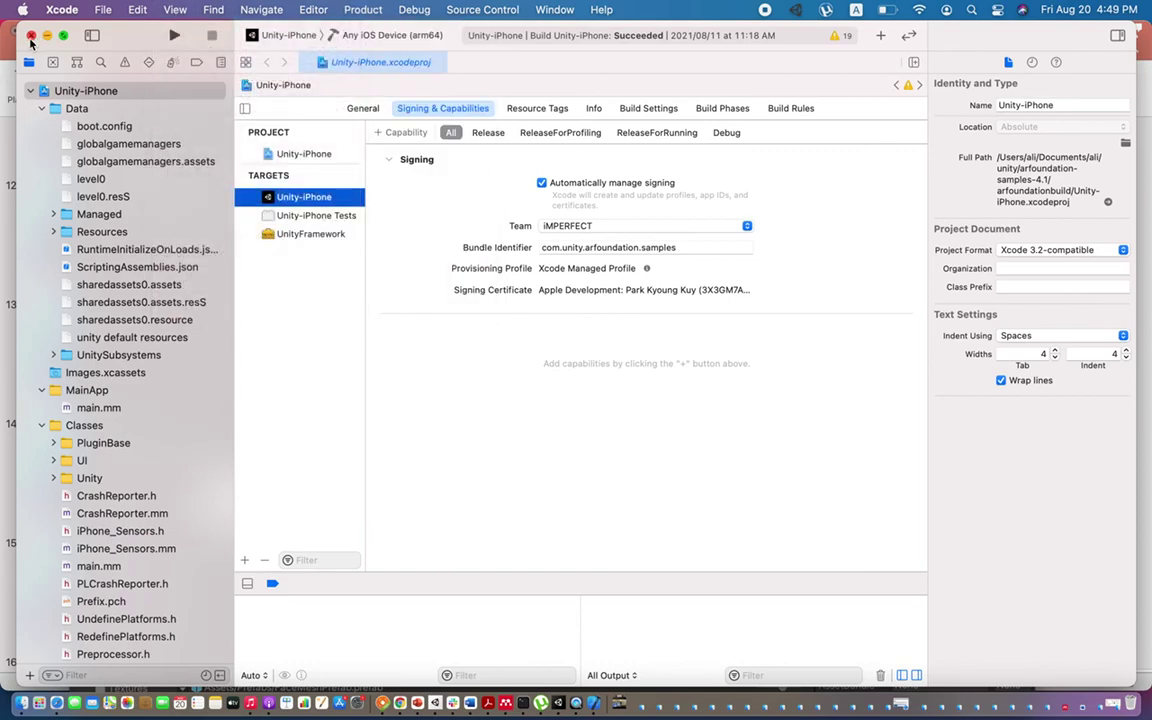
pyautogui.click(31, 36)
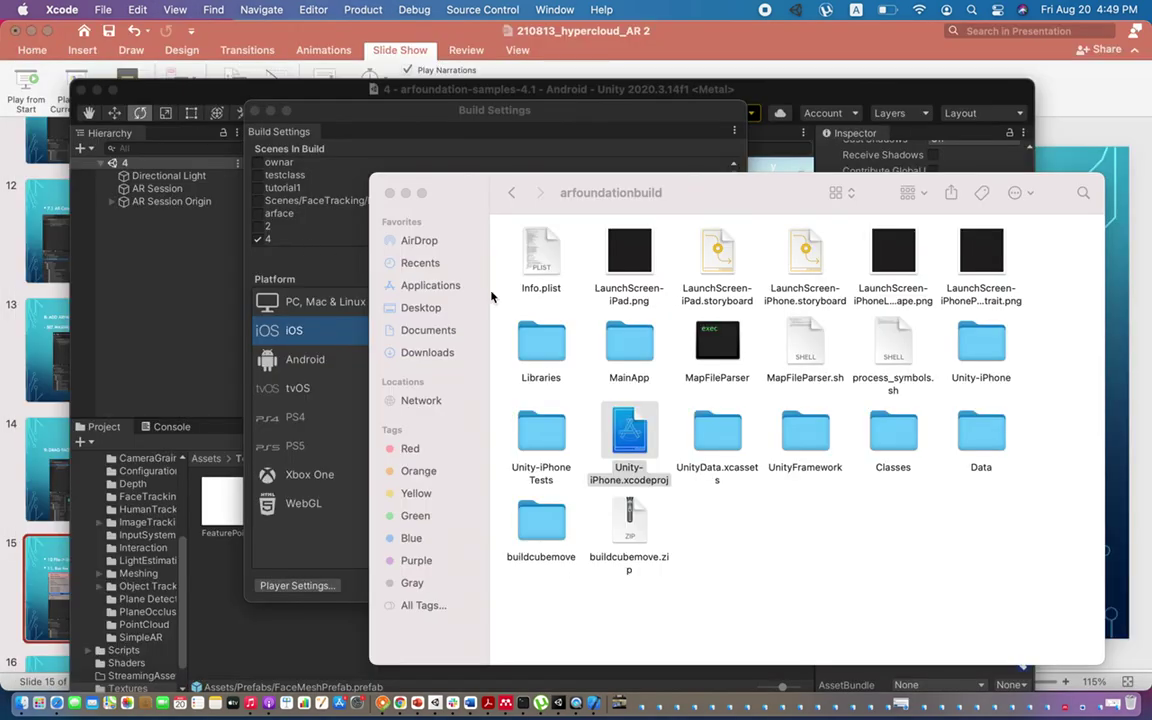